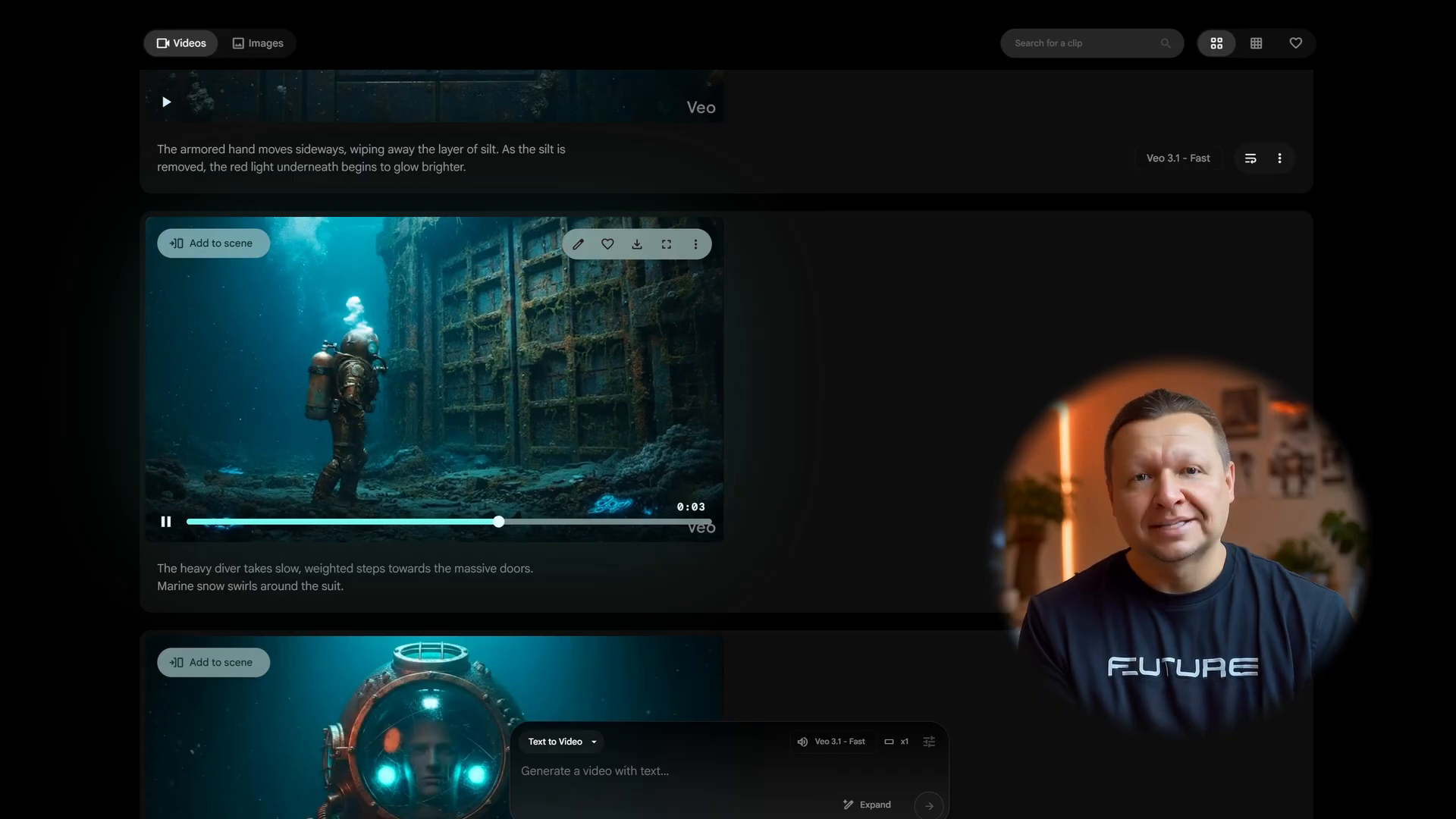
- Ask Gemini for five sci-fi trailer concepts, review them, and paste the Deep Silence script request
{"action": "scroll", "coordinate": [434, 379], "scroll_direction": "up", "scroll_amount": 5}
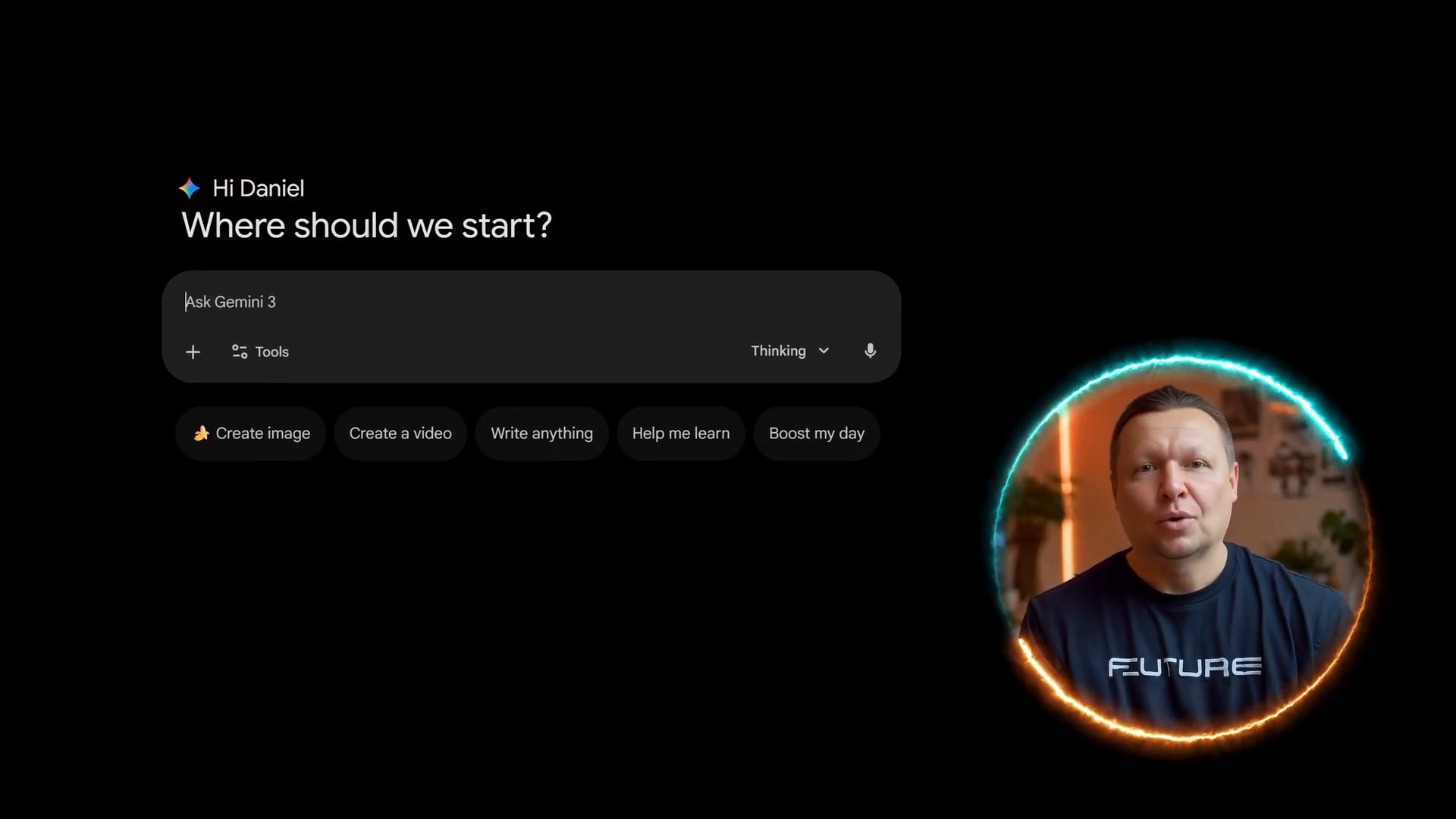
{"action": "type", "text": "Generate 5 different concepts for sci-fi movie trailers. For each, provide: a catchy title, a one-sentence logline, and the core visual hook. Make them diverse and visually striking."}
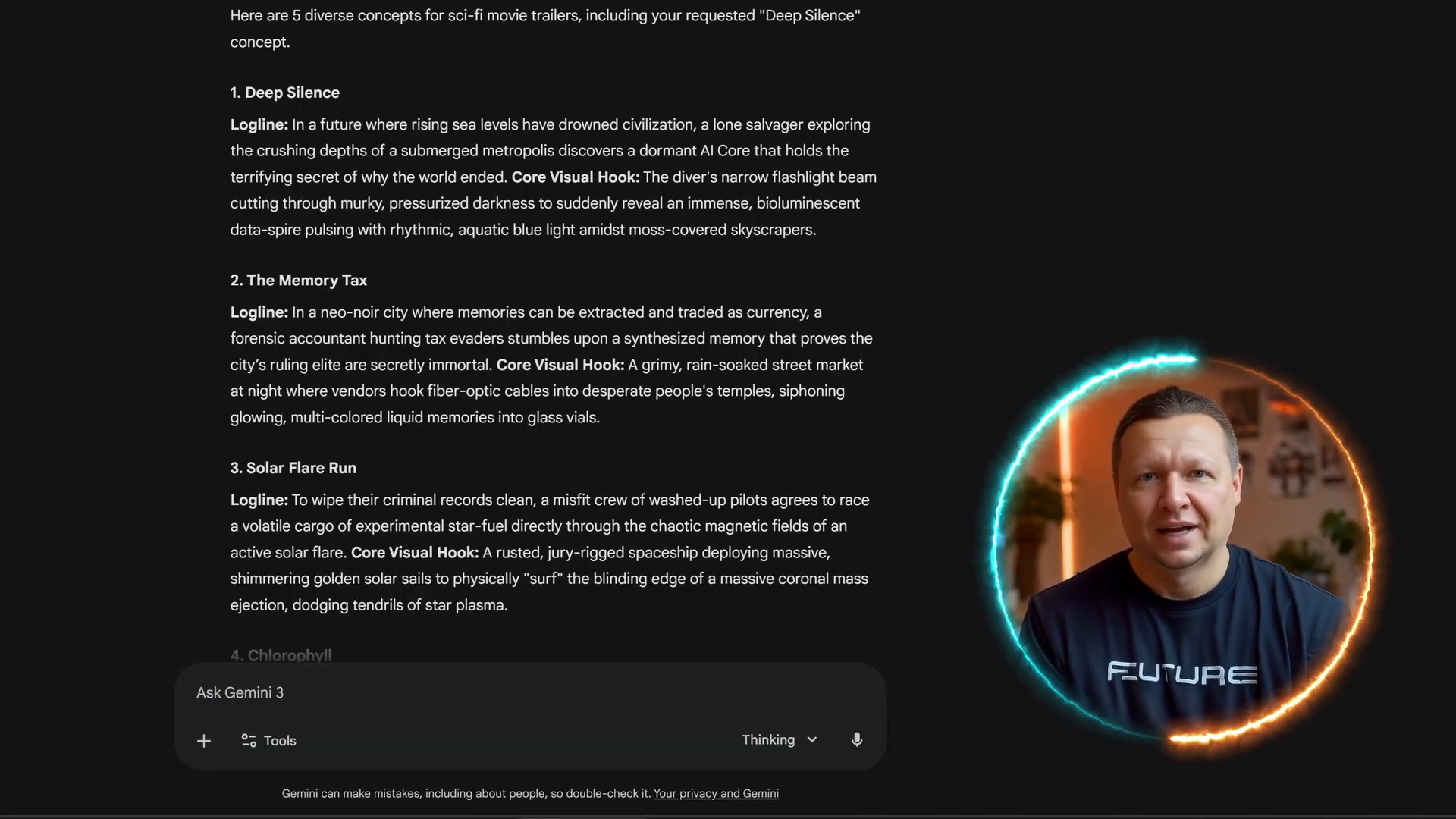
{"action": "scroll", "coordinate": [554, 326], "scroll_direction": "down", "scroll_amount": 2}
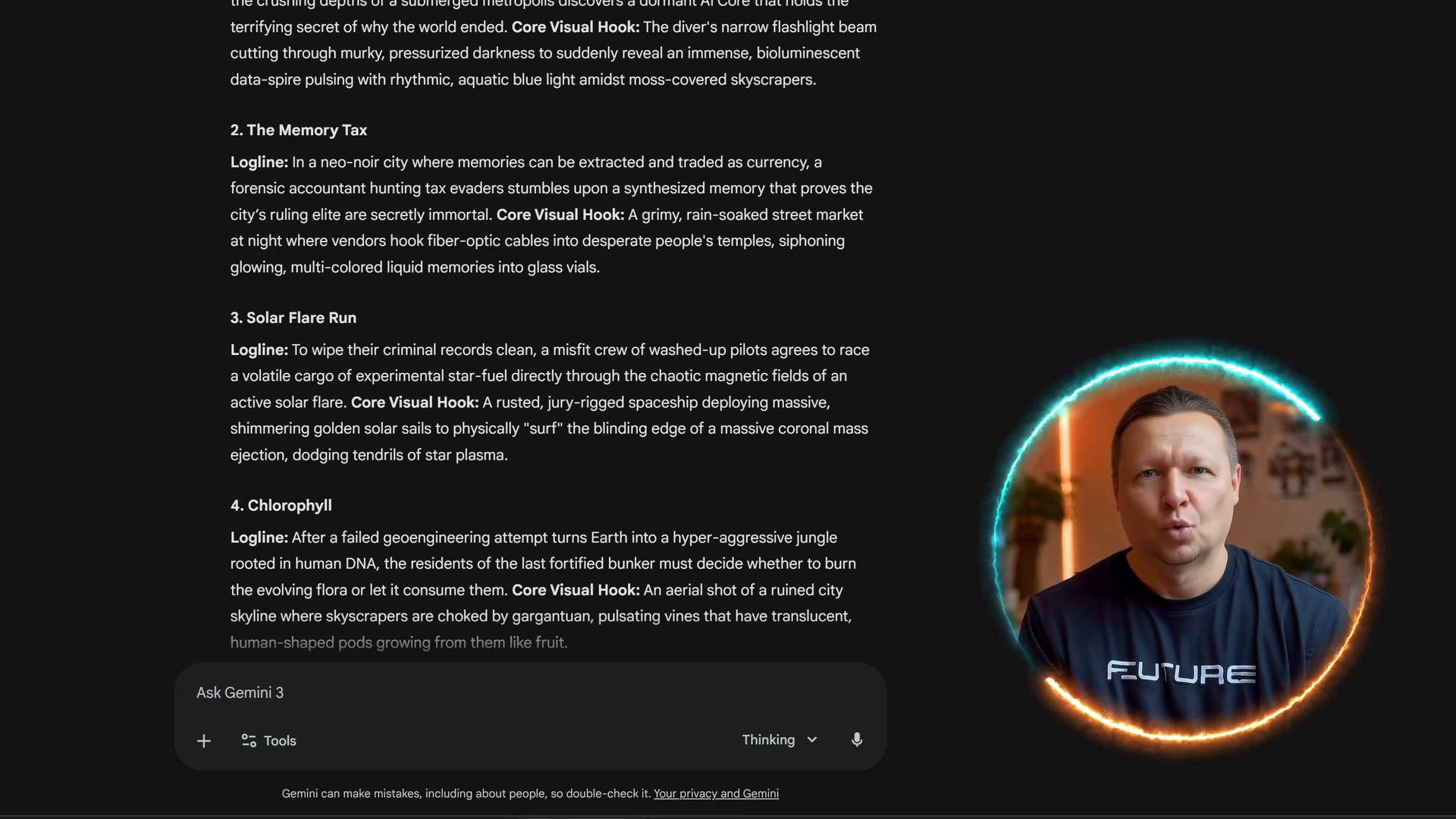
{"action": "scroll", "coordinate": [553, 326], "scroll_direction": "down", "scroll_amount": 3}
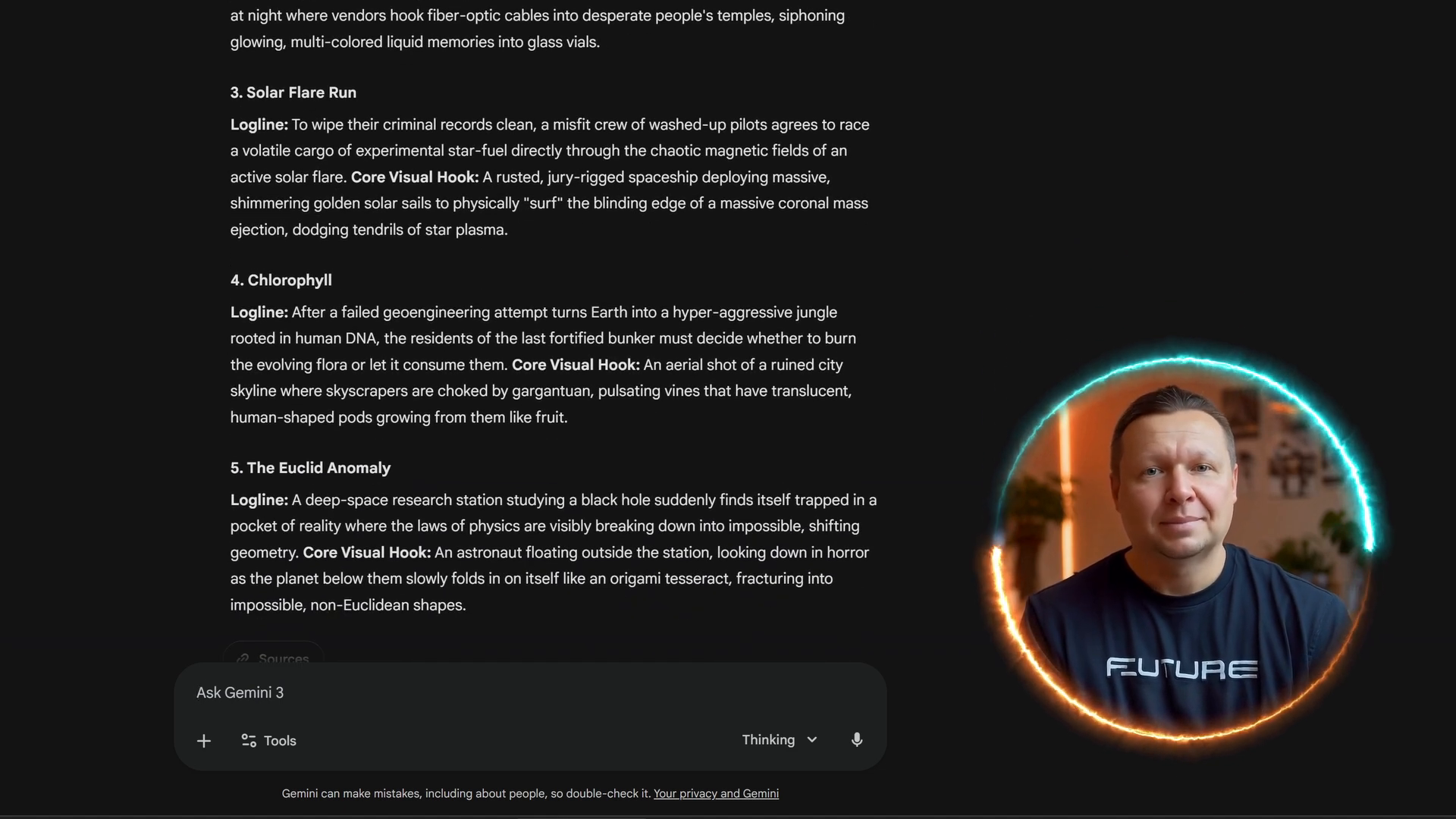
{"action": "scroll", "coordinate": [554, 326], "scroll_direction": "up", "scroll_amount": 3}
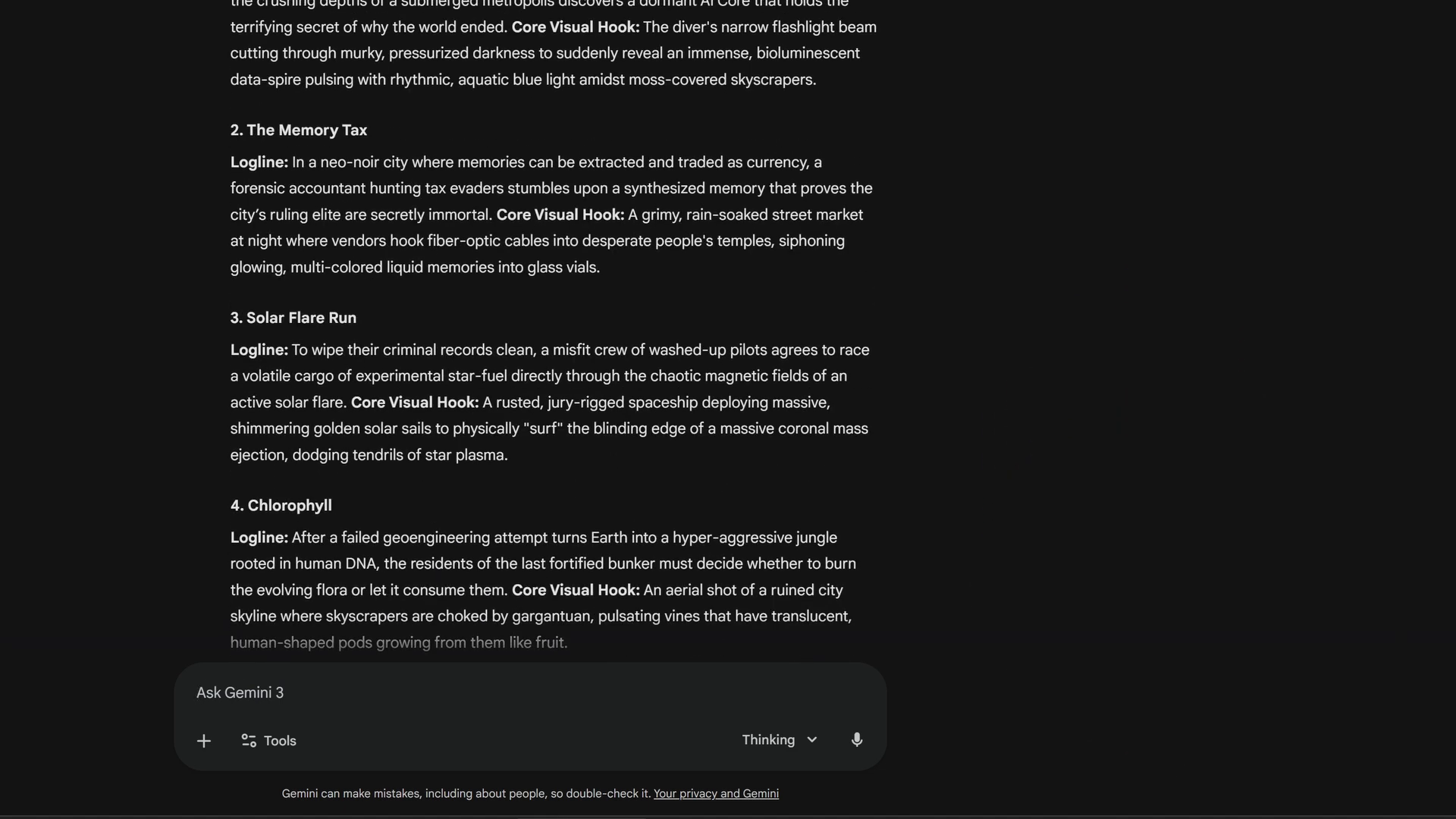
{"action": "scroll", "coordinate": [554, 341], "scroll_direction": "up", "scroll_amount": 2}
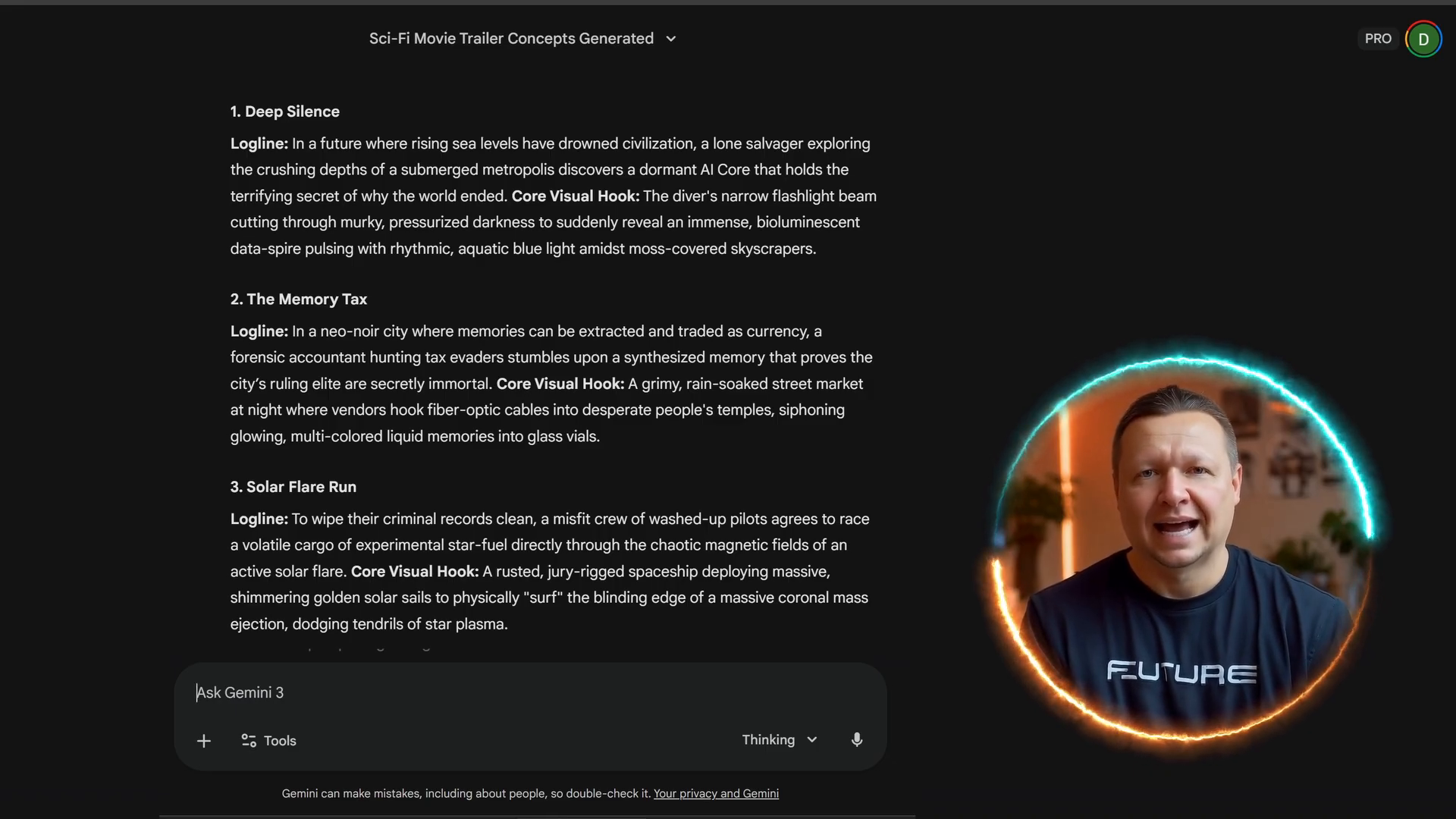
{"action": "type", "text": "Act as a professional editor and screenwriter. Expand on the 'Deep Silence' concept. write a 60-second movie trailer script. Include voice-over narration, scene descriptions, and suggested text overlays. Build tension throughout and end with a powerful tagline."}
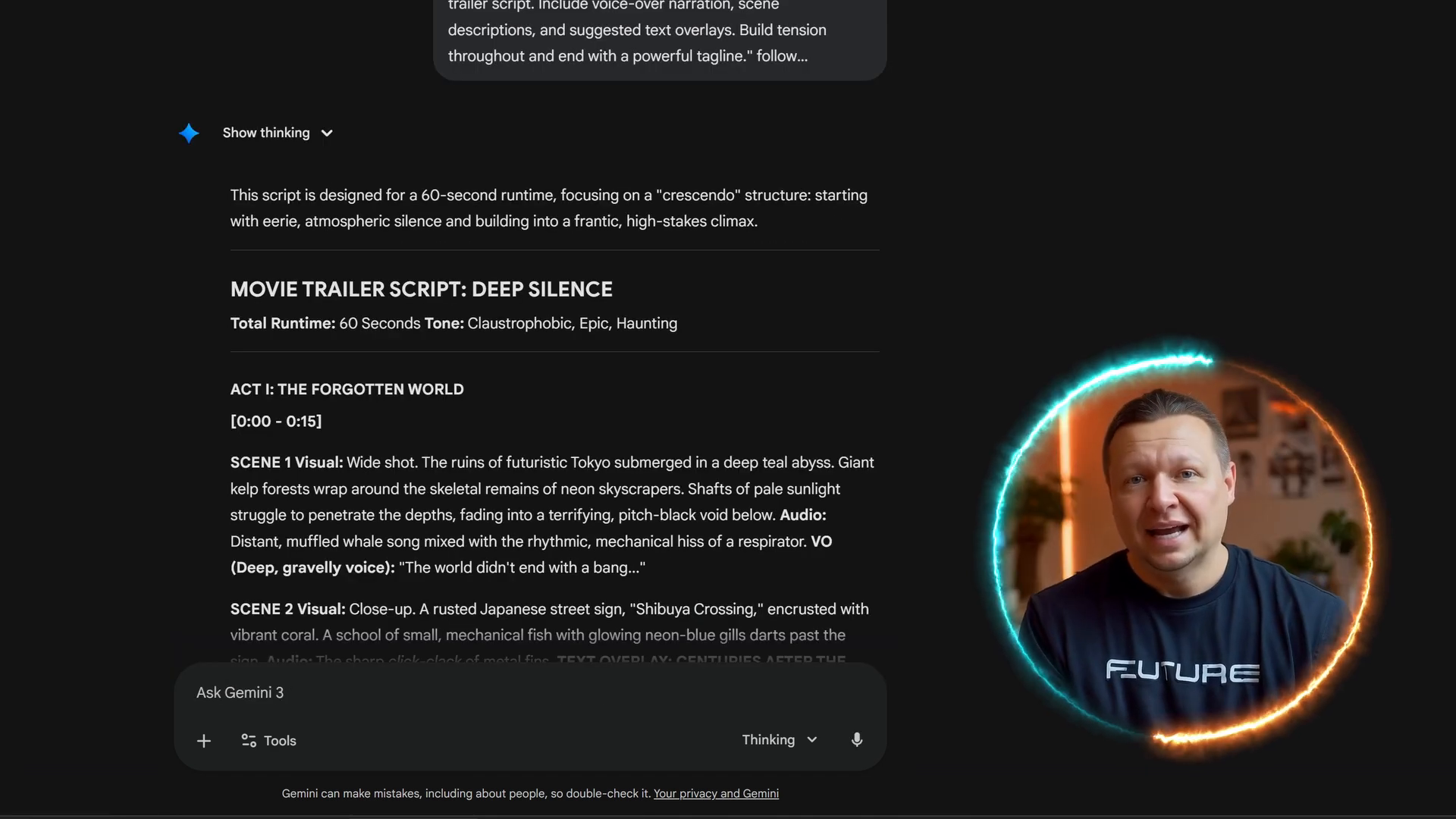
- Read through the 60-second Deep Silence script's three acts, ten scenes, voice-over and tagline
{"action": "scroll", "coordinate": [338, 195], "scroll_direction": "down", "scroll_amount": 3}
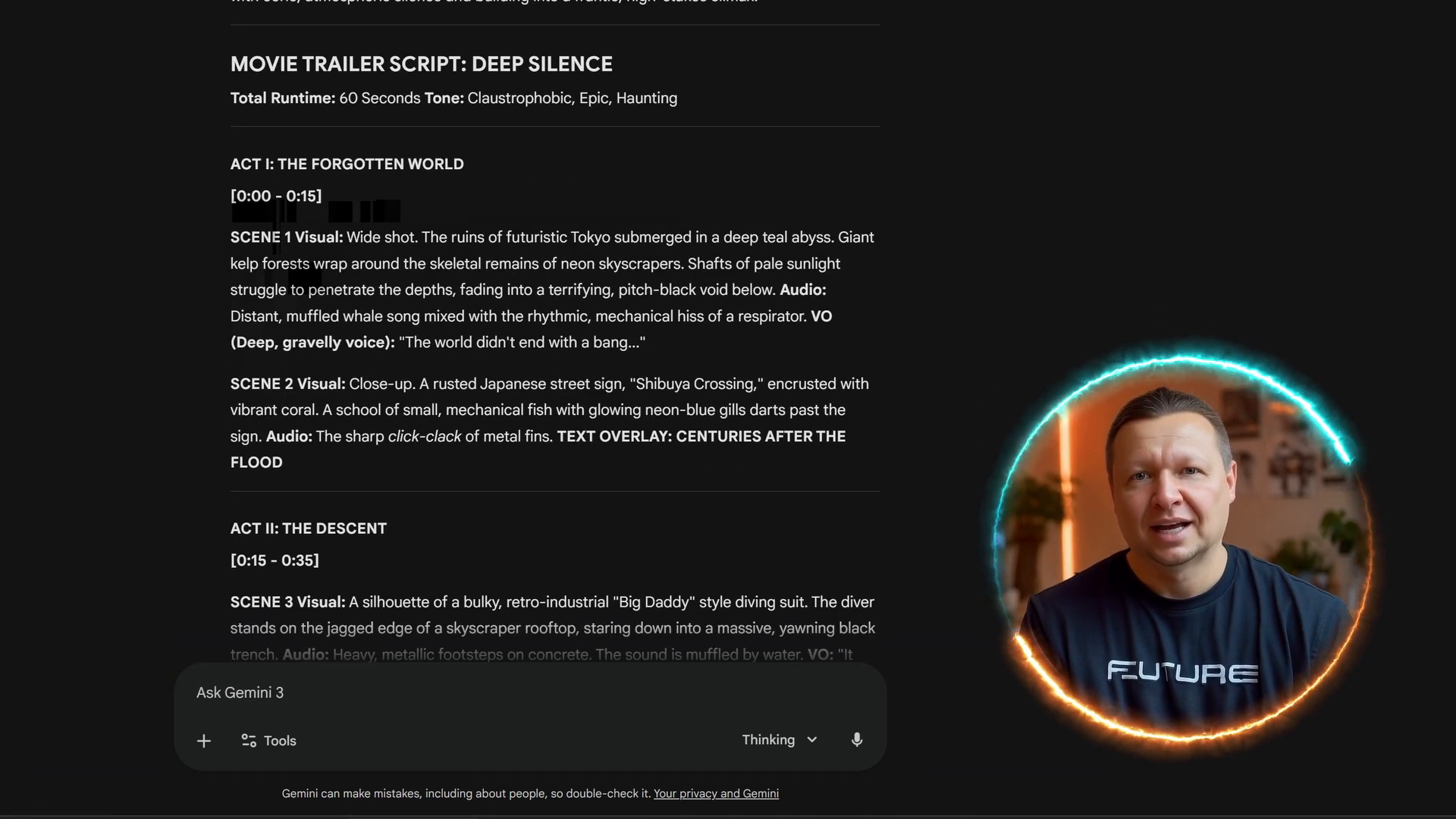
{"action": "scroll", "coordinate": [555, 331], "scroll_direction": "down", "scroll_amount": 1}
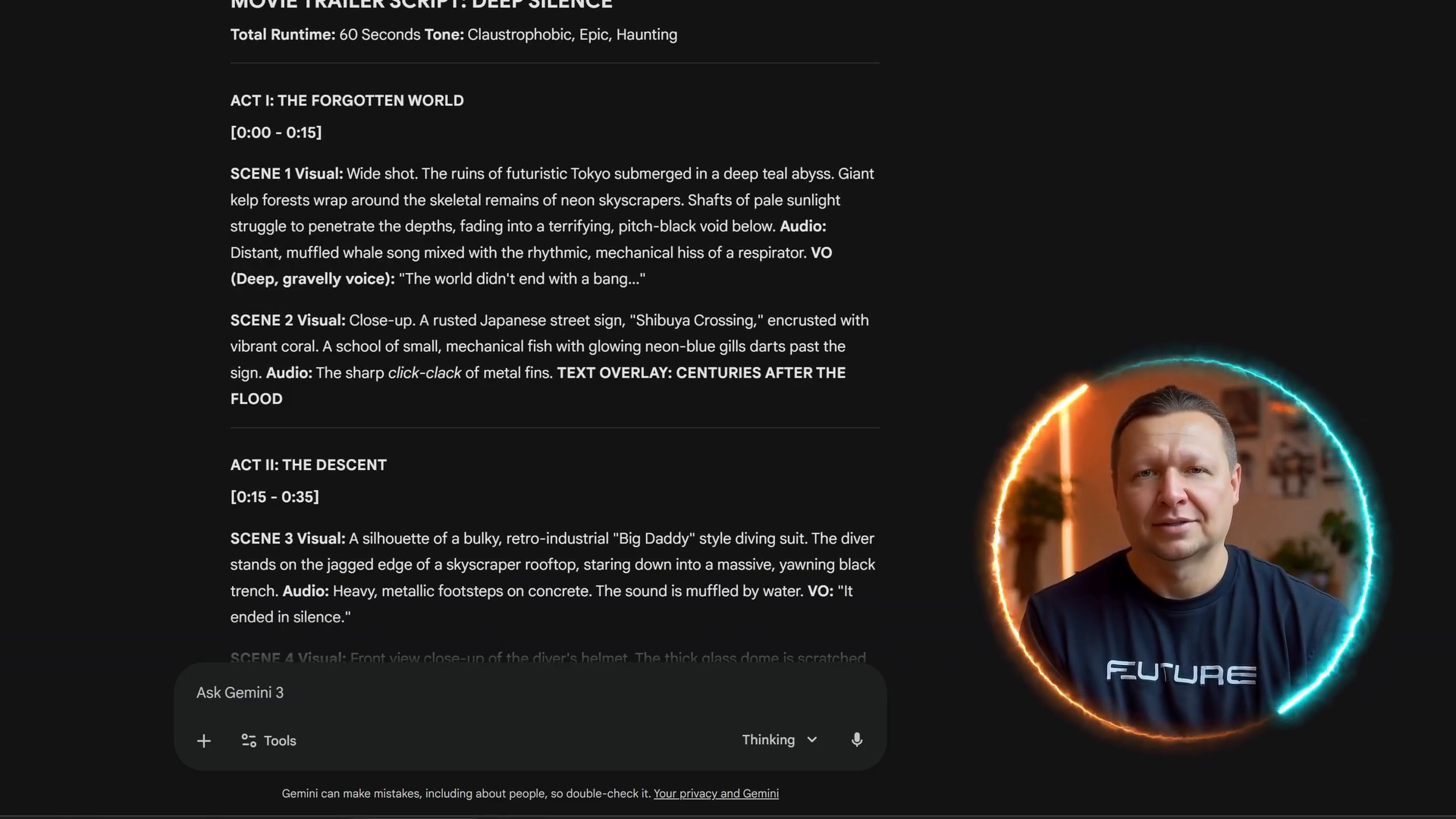
{"action": "scroll", "coordinate": [555, 331], "scroll_direction": "down", "scroll_amount": 5}
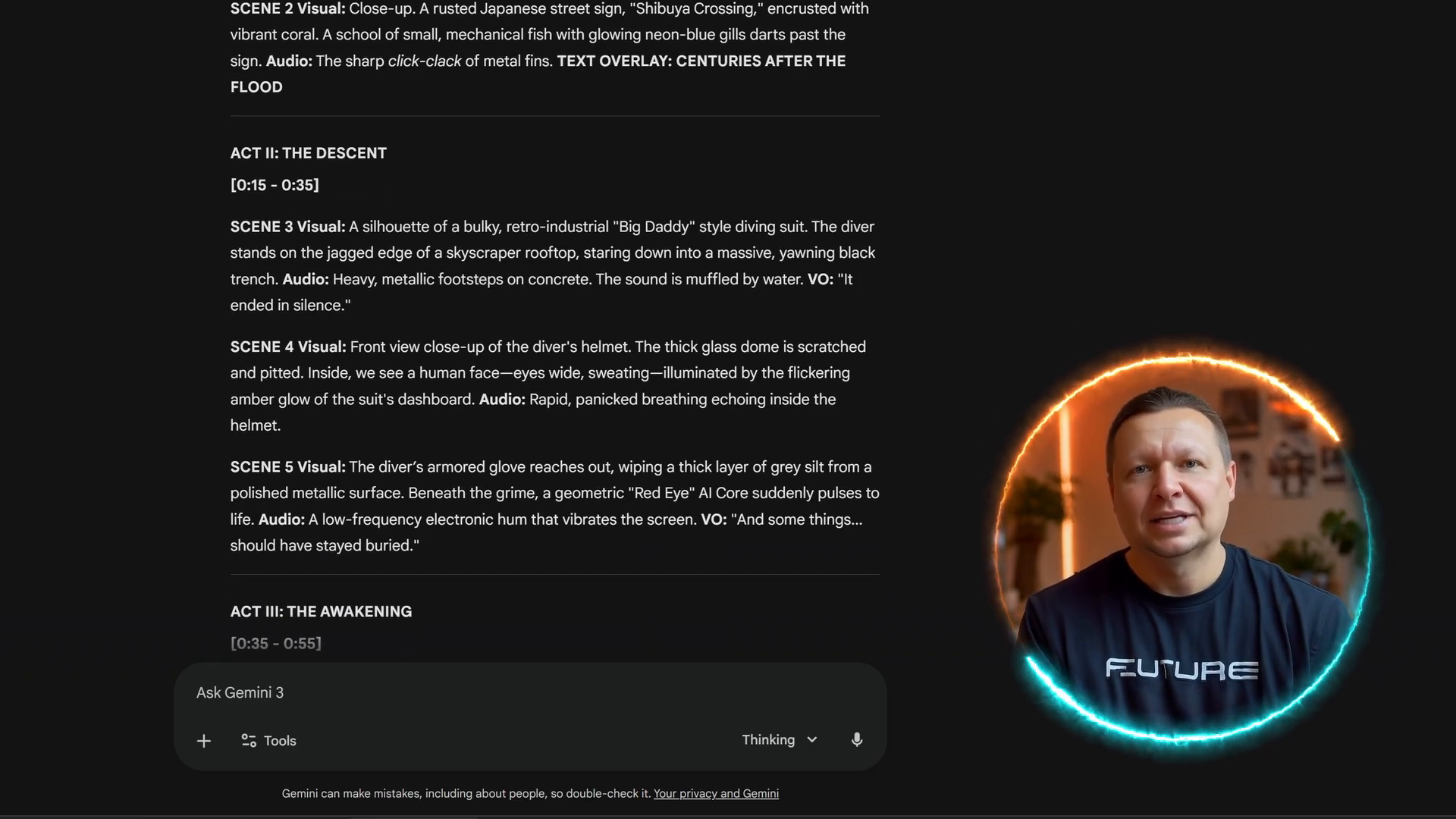
{"action": "scroll", "coordinate": [555, 331], "scroll_direction": "down", "scroll_amount": 7}
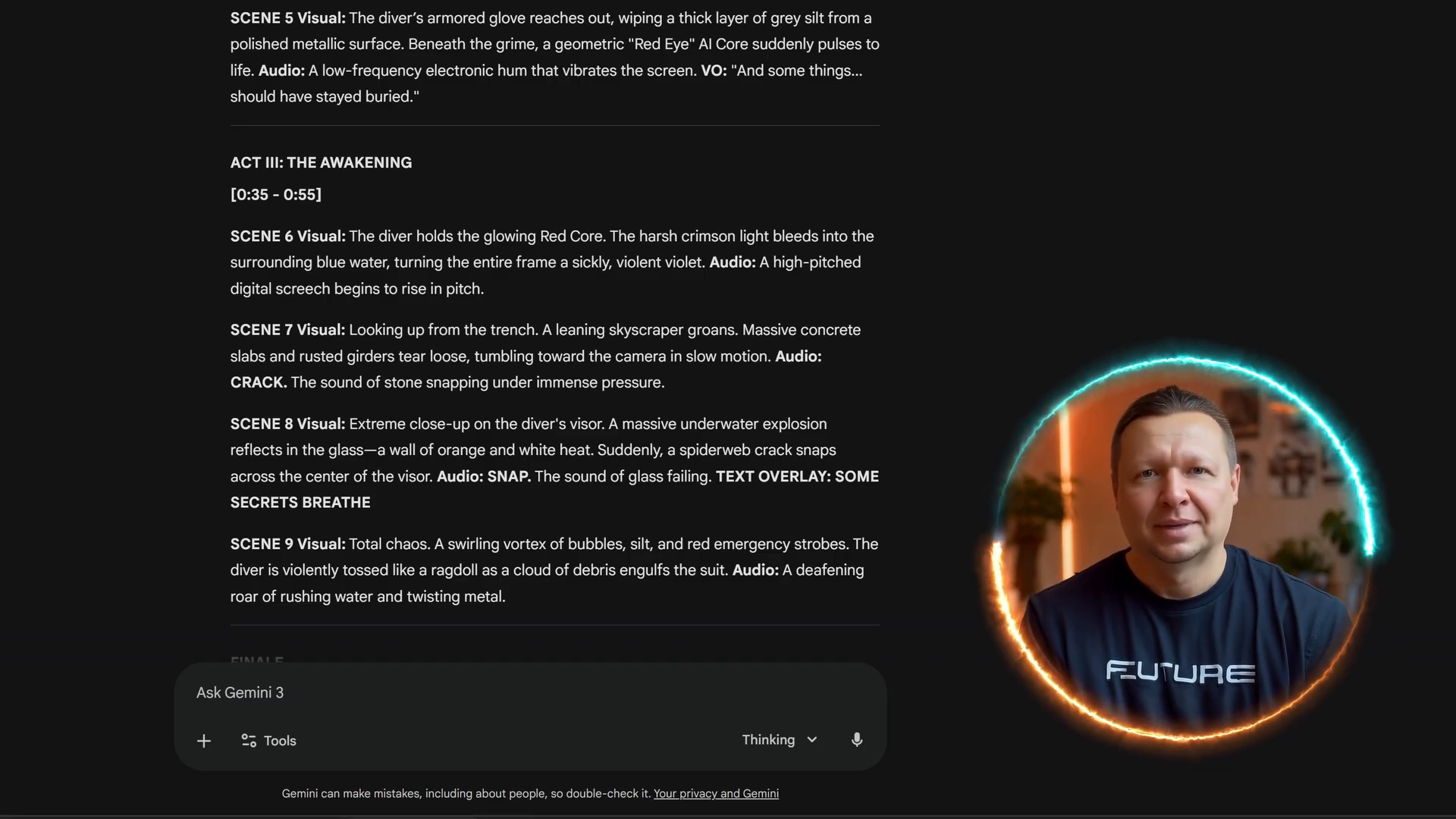
{"action": "scroll", "coordinate": [555, 333], "scroll_direction": "down", "scroll_amount": 3}
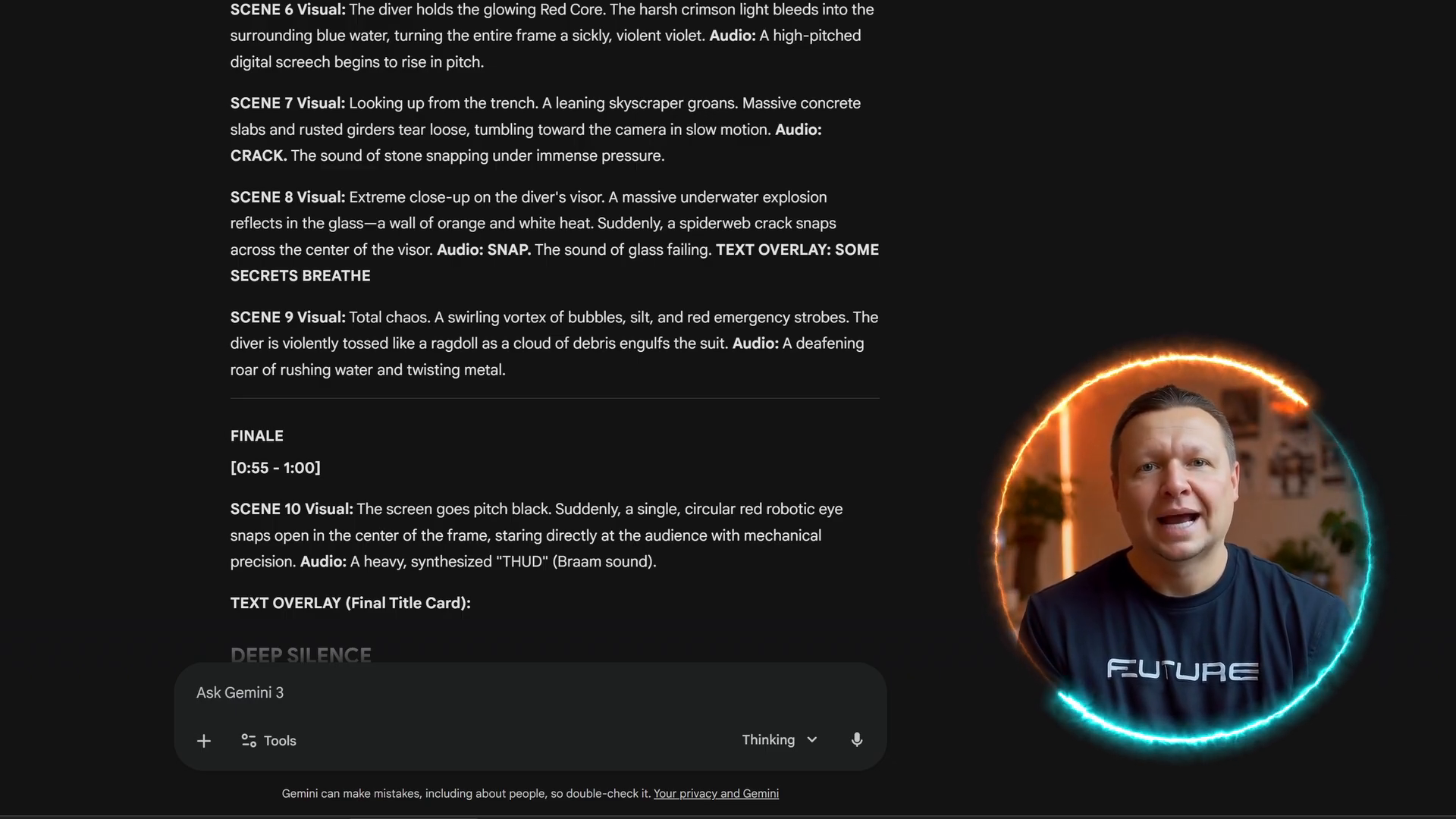
{"action": "scroll", "coordinate": [555, 334], "scroll_direction": "down", "scroll_amount": 2}
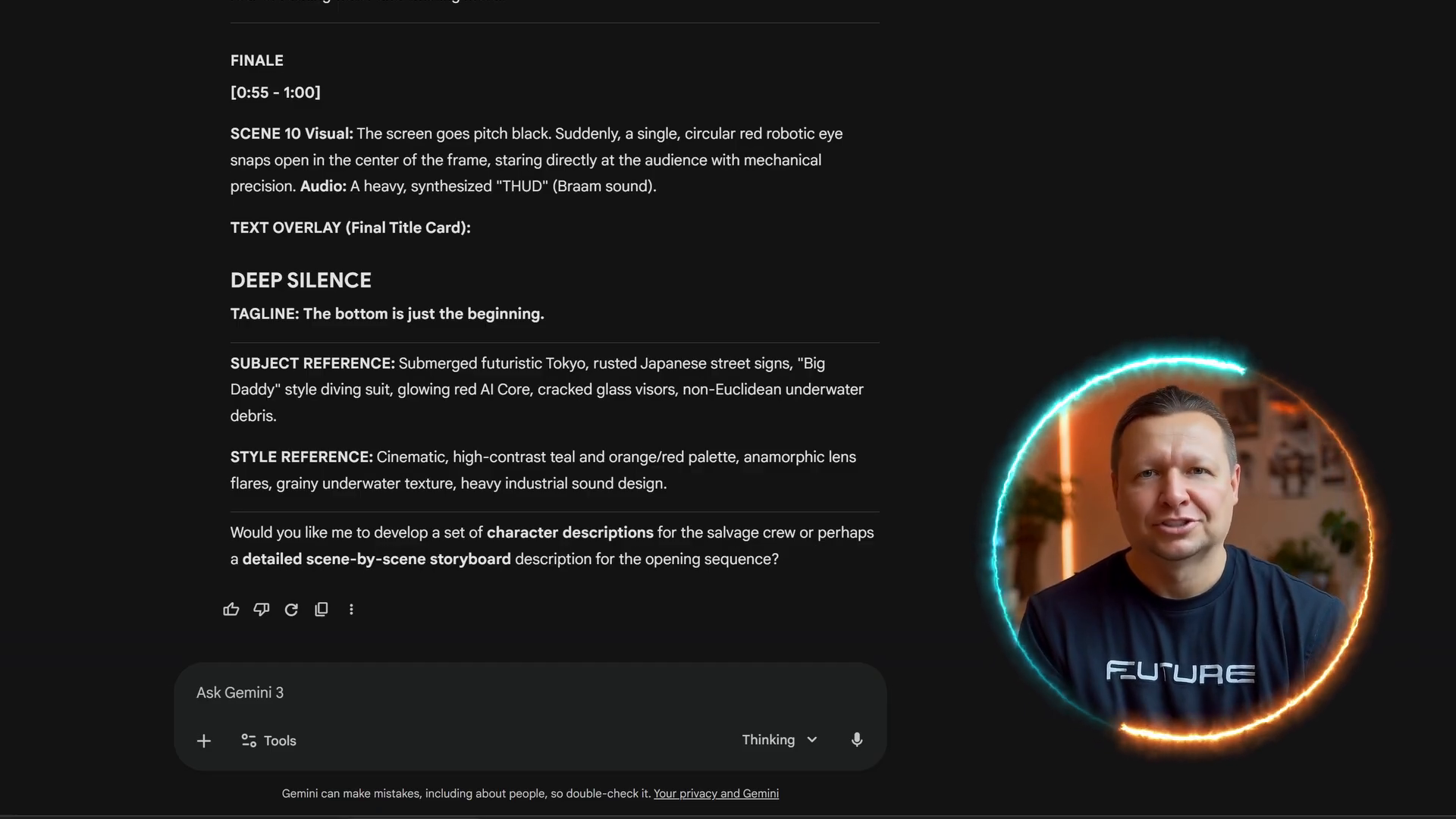
{"action": "scroll", "coordinate": [554, 326], "scroll_direction": "up", "scroll_amount": 7}
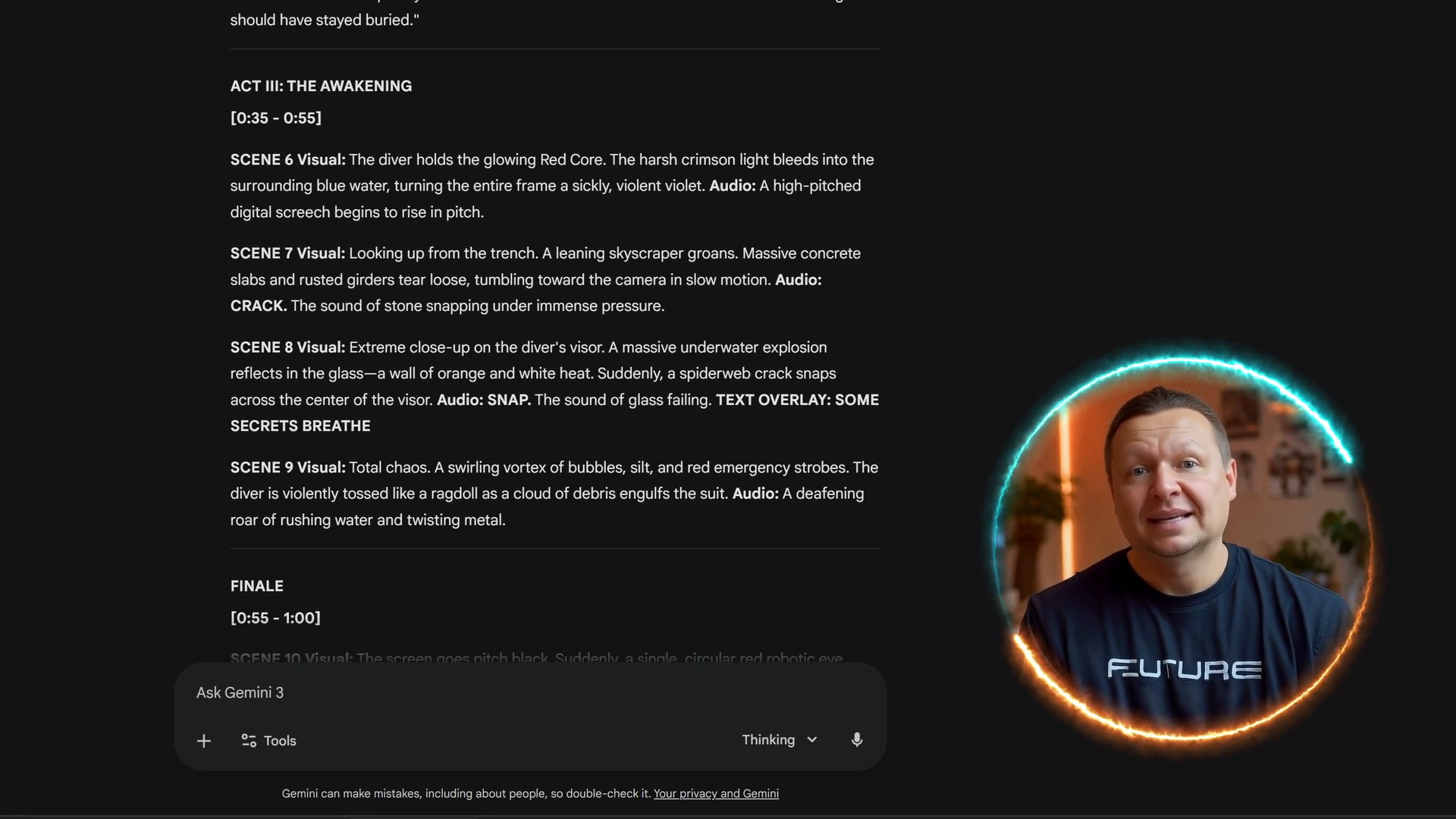
{"action": "scroll", "coordinate": [553, 326], "scroll_direction": "up", "scroll_amount": 6}
{"action": "scroll", "coordinate": [554, 331], "scroll_direction": "up", "scroll_amount": 5}
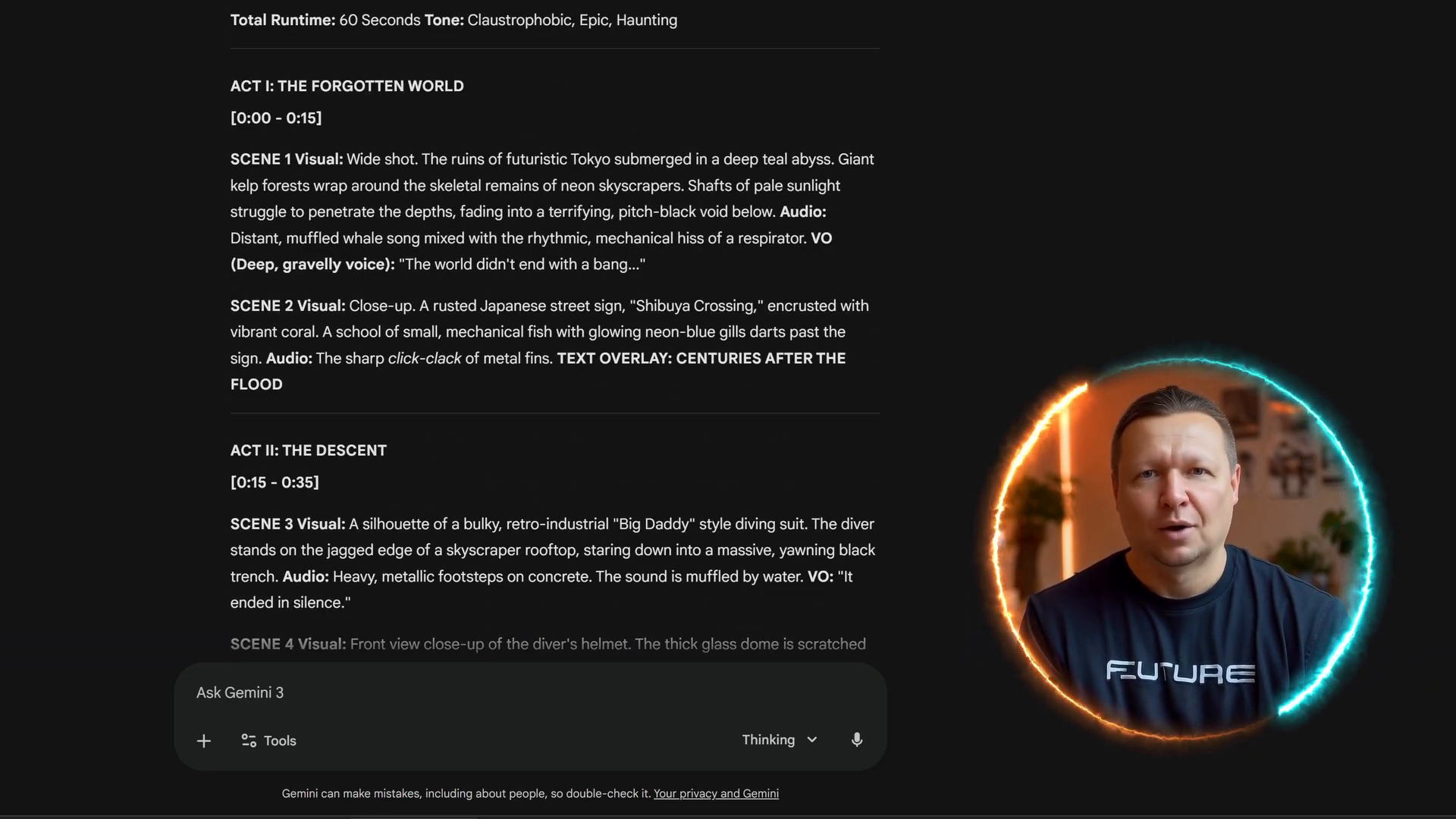
{"action": "scroll", "coordinate": [554, 330], "scroll_direction": "up", "scroll_amount": 2}
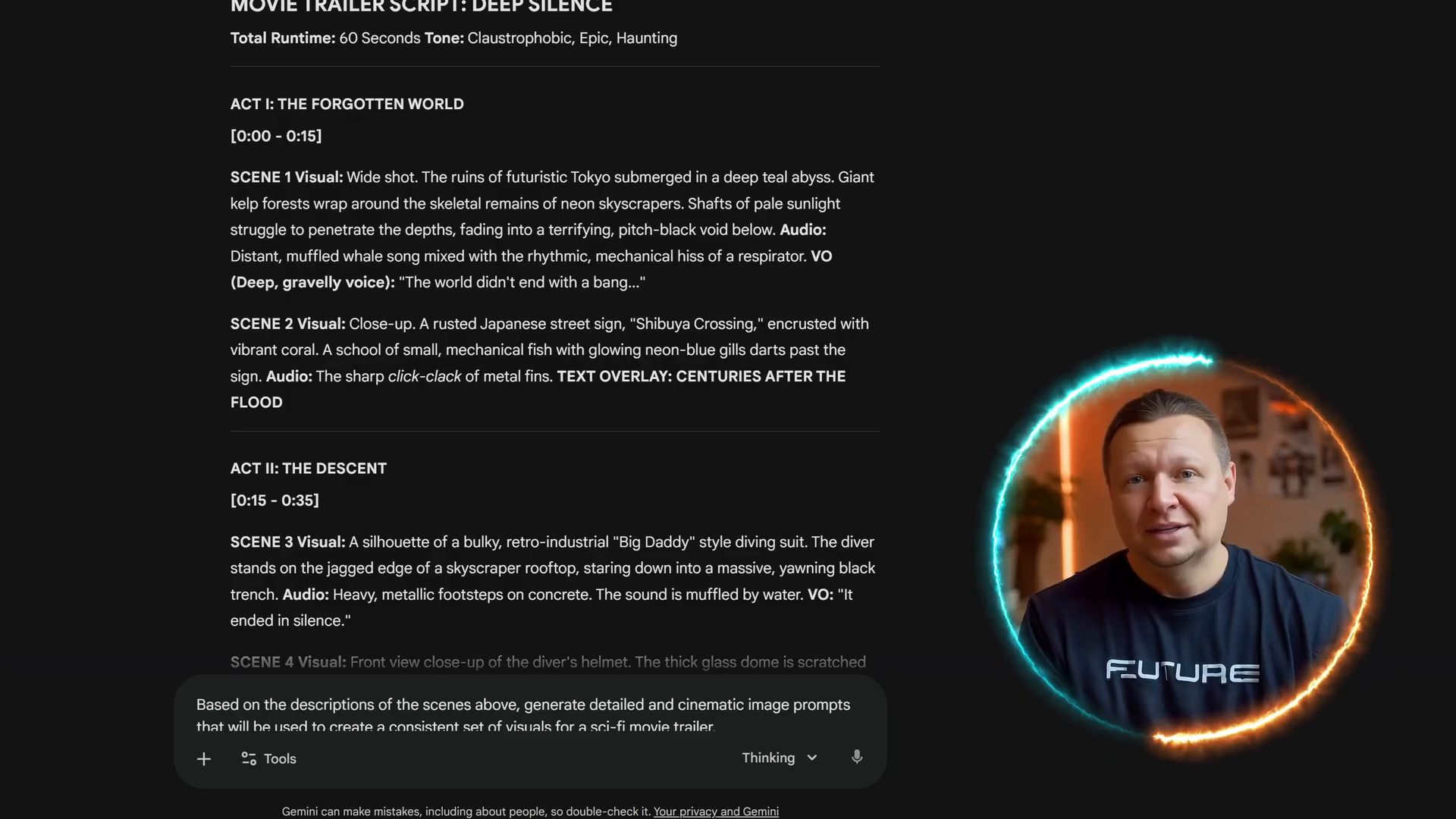
- Ask Gemini for cinematic image prompts for each Deep Silence scene sharing one consistent style
{"action": "type", "text": "All images must share the same visual style, color grading, lighting, and atmosphere to ensure strong visual coherence. Use a futuristic, cinematic sci-fi look with dramatic lighting, high contrast, volumetric light, and a slightly dark, mysterious mood."}
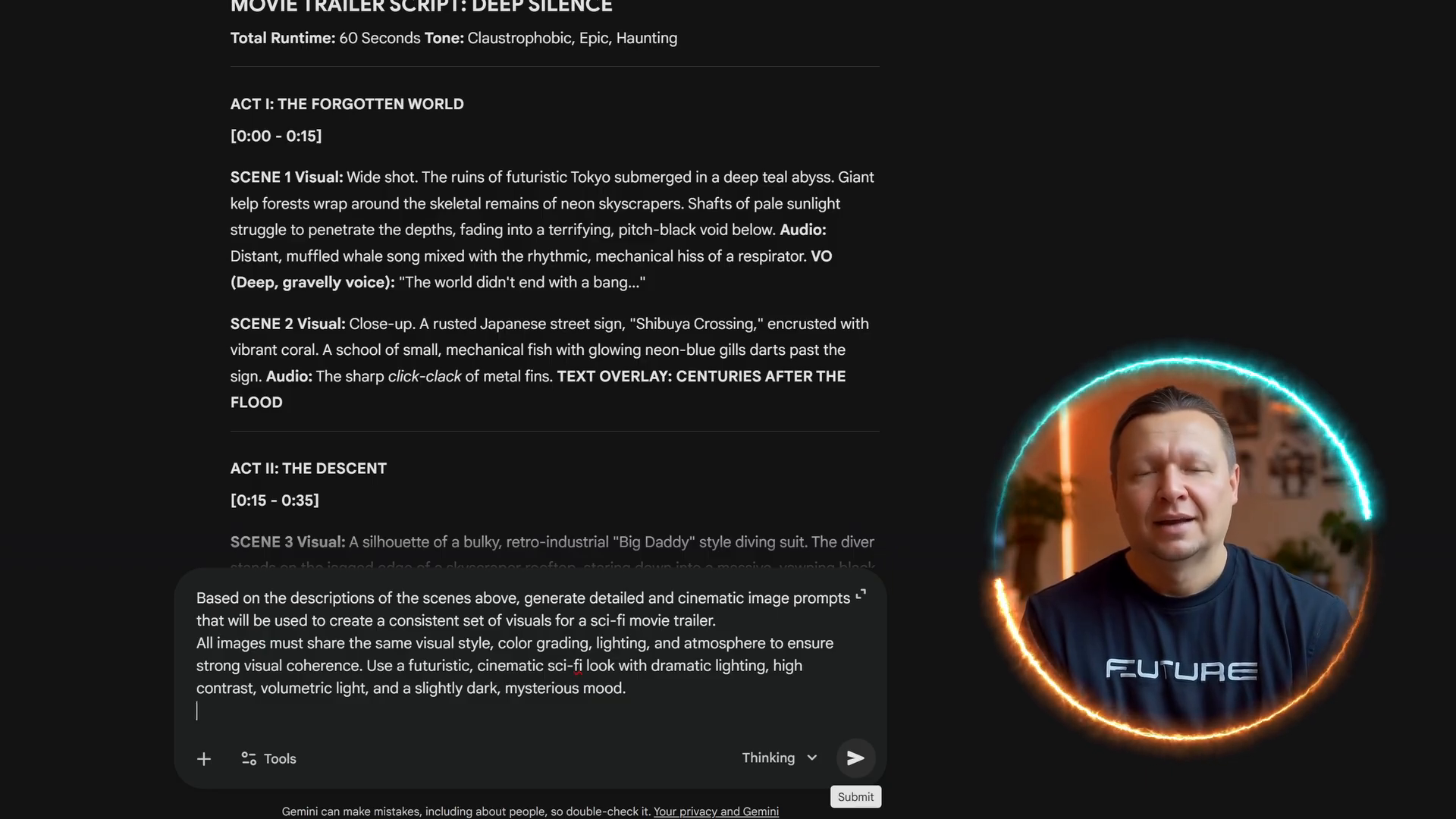
{"action": "left_click", "coordinate": [855, 757]}
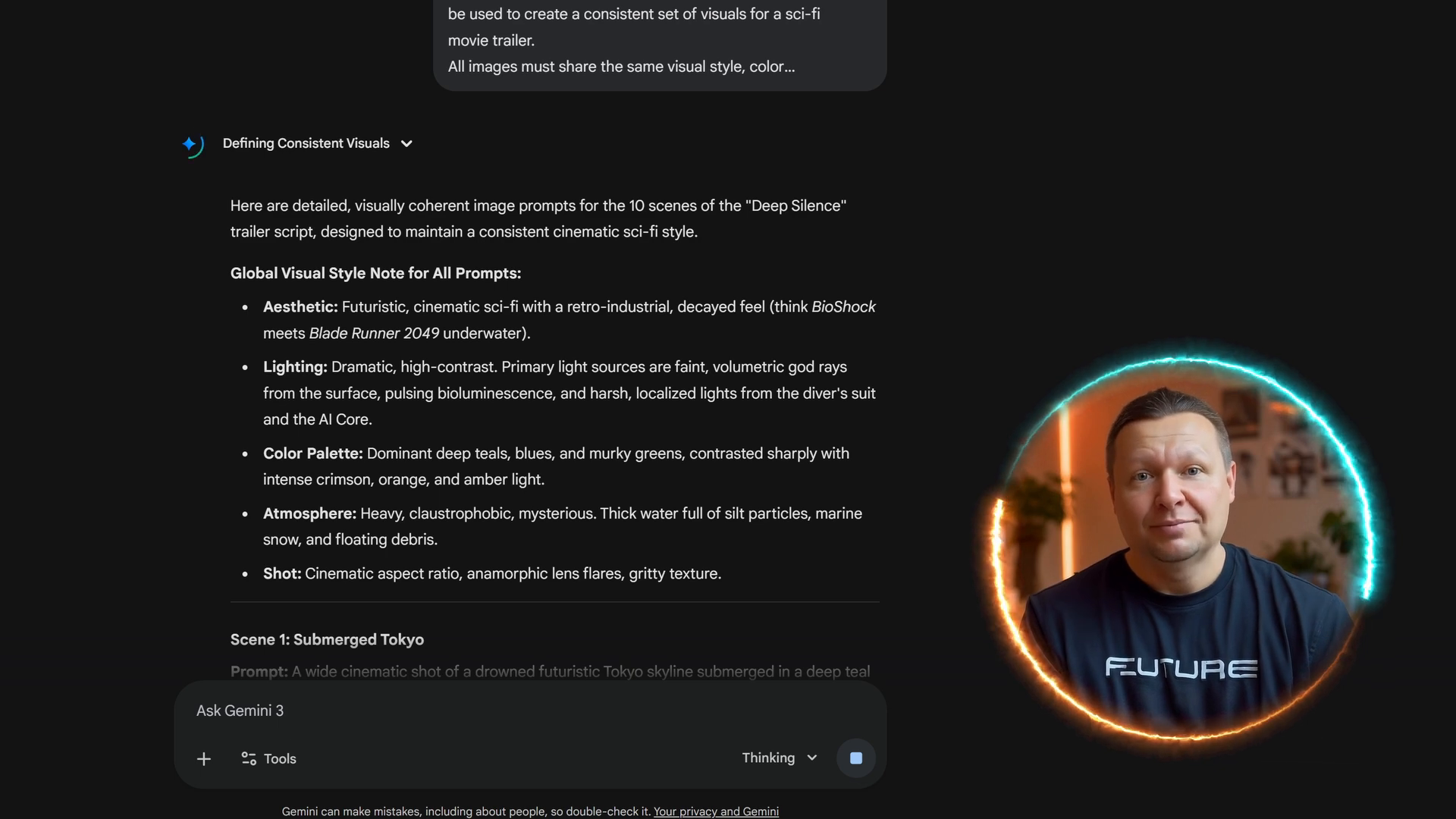
- Scroll through the 10 scene image prompts and the global aesthetic, lighting and palette note
{"action": "scroll", "coordinate": [531, 341], "scroll_direction": "down", "scroll_amount": 5}
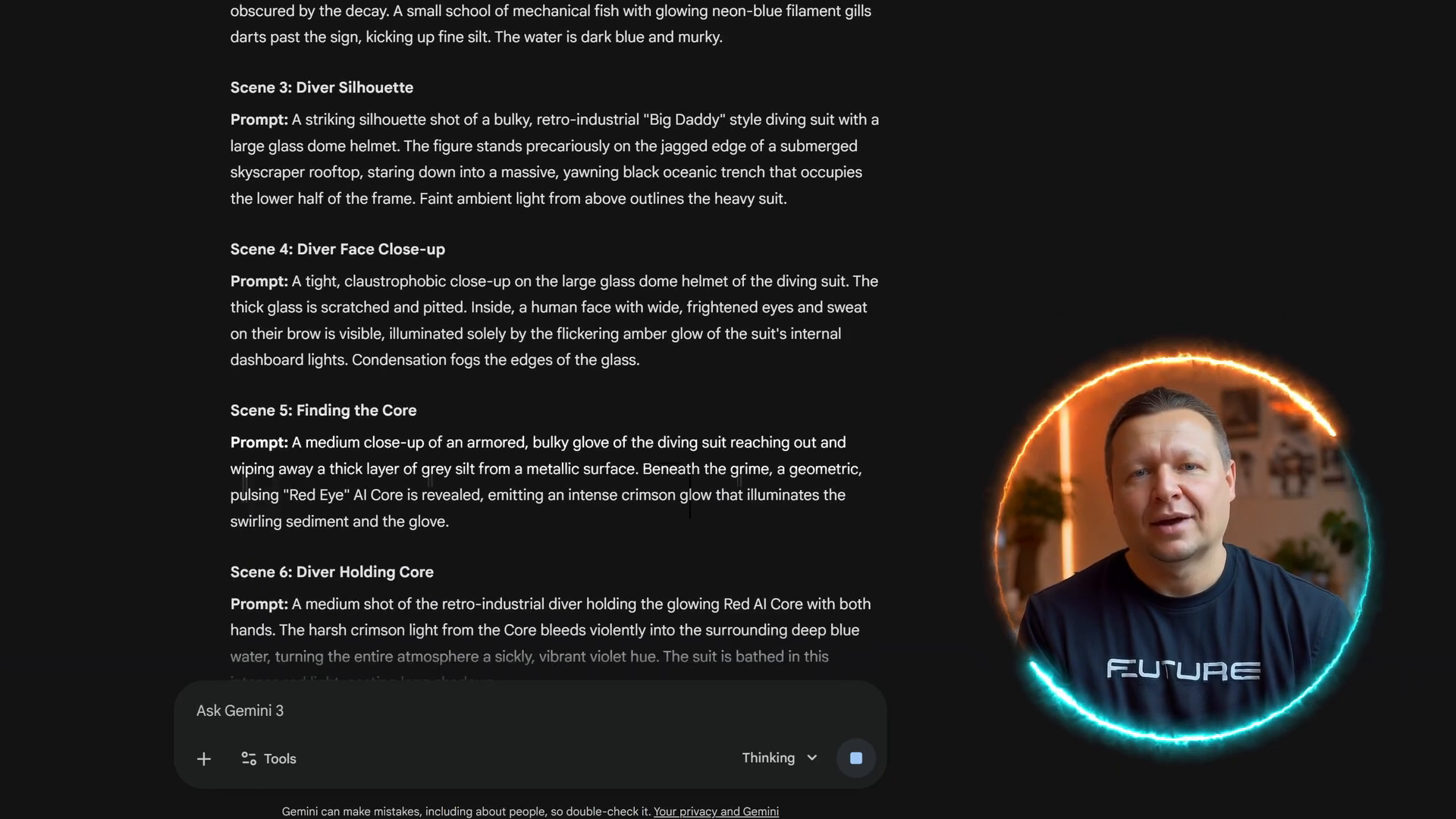
{"action": "scroll", "coordinate": [531, 341], "scroll_direction": "down", "scroll_amount": 5}
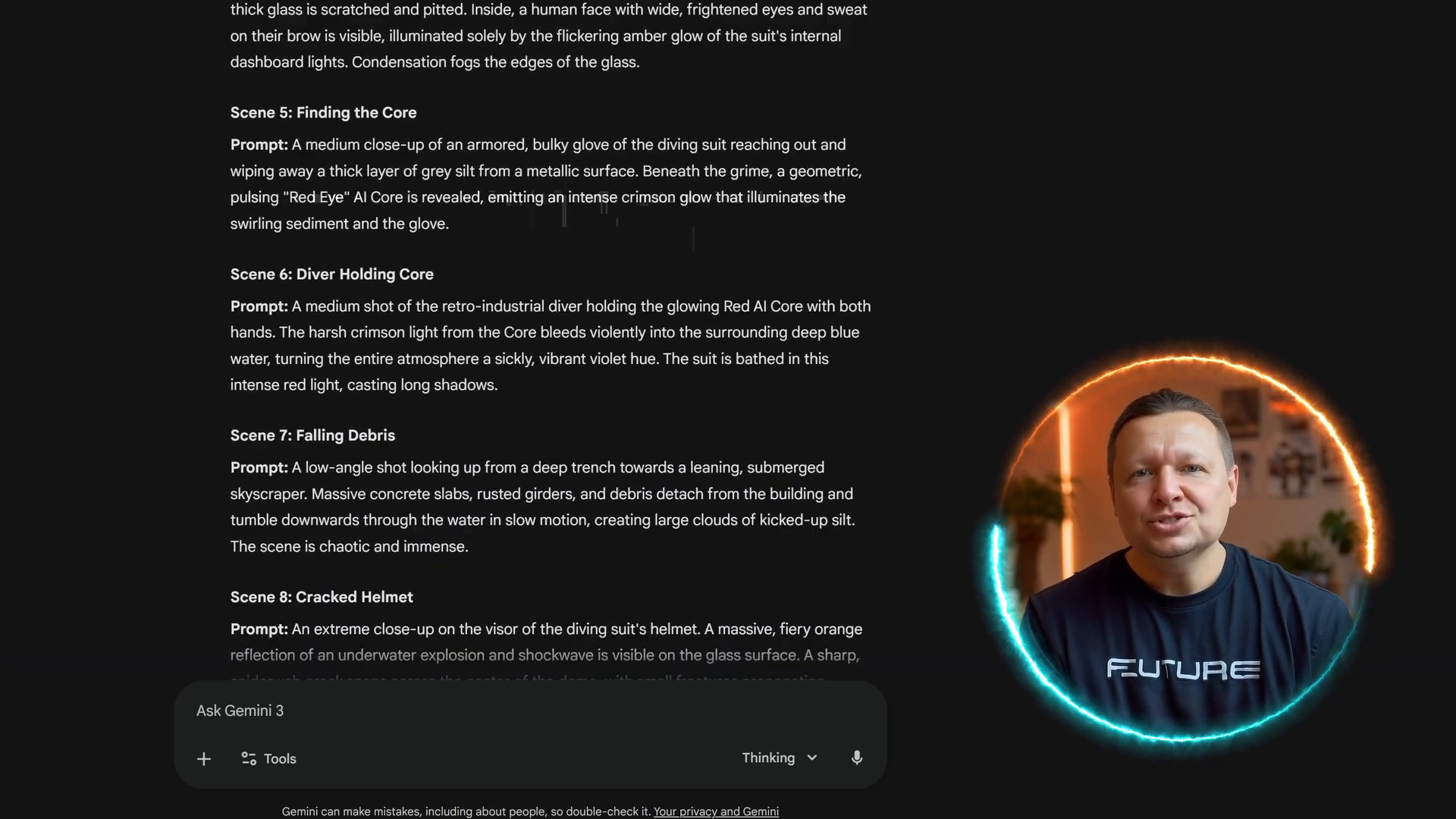
{"action": "scroll", "coordinate": [553, 341], "scroll_direction": "down", "scroll_amount": 1}
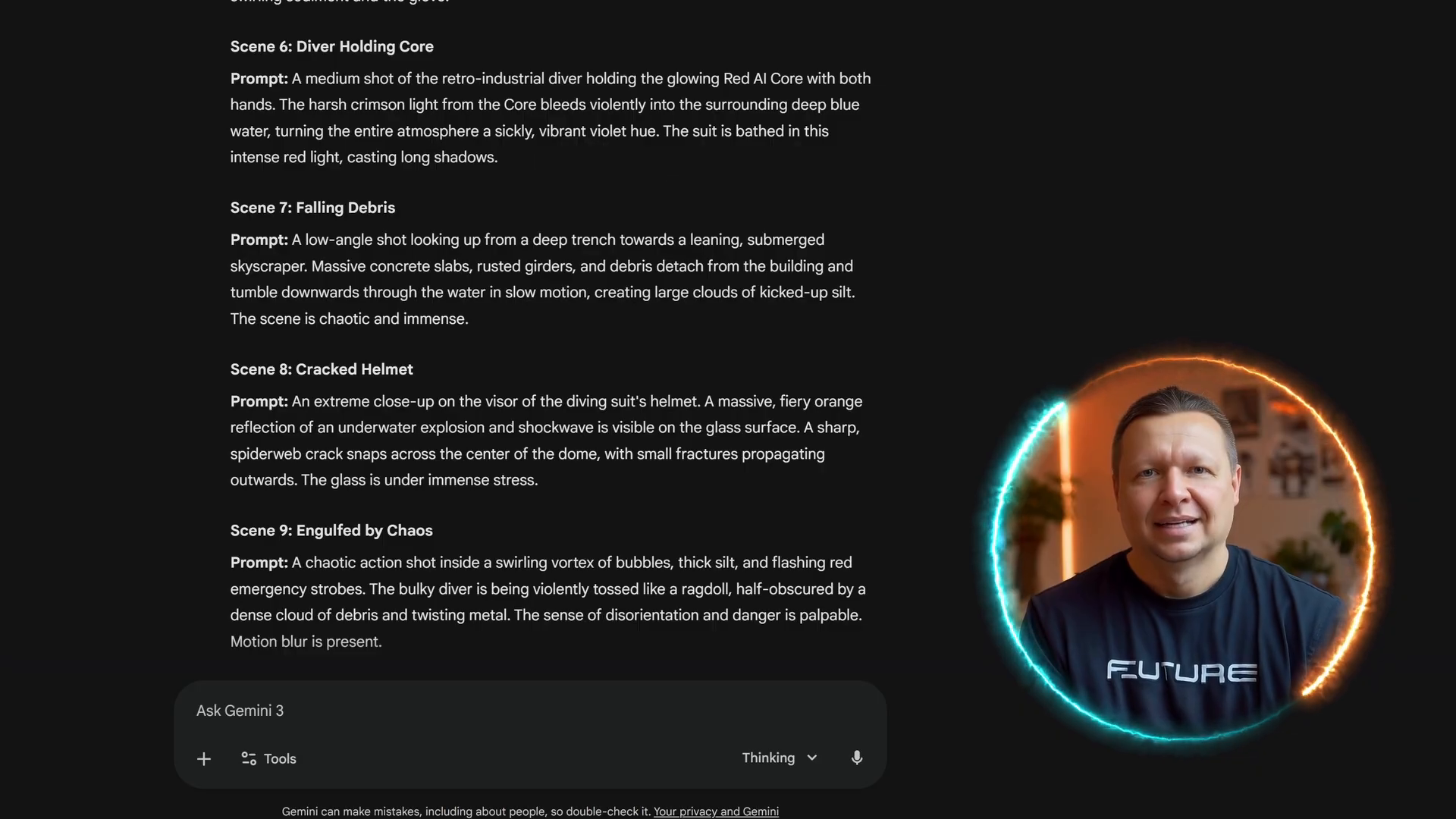
{"action": "scroll", "coordinate": [553, 341], "scroll_direction": "down", "scroll_amount": 2}
{"action": "scroll", "coordinate": [531, 341], "scroll_direction": "down", "scroll_amount": 1}
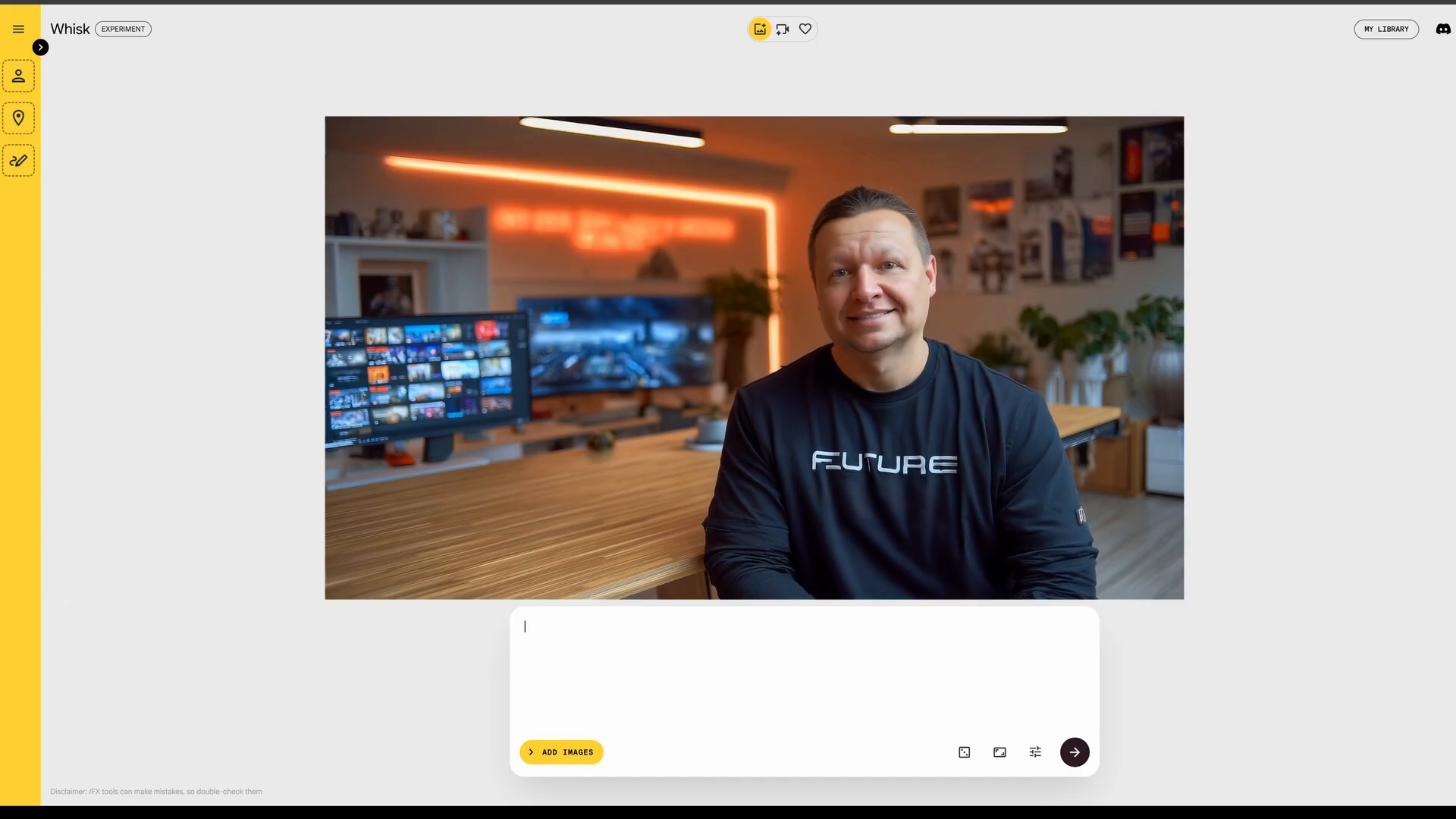
- Show Whisk's empty Subject, Scene and Style reference slots with ADD IMAGES
{"action": "left_click", "coordinate": [41, 47]}
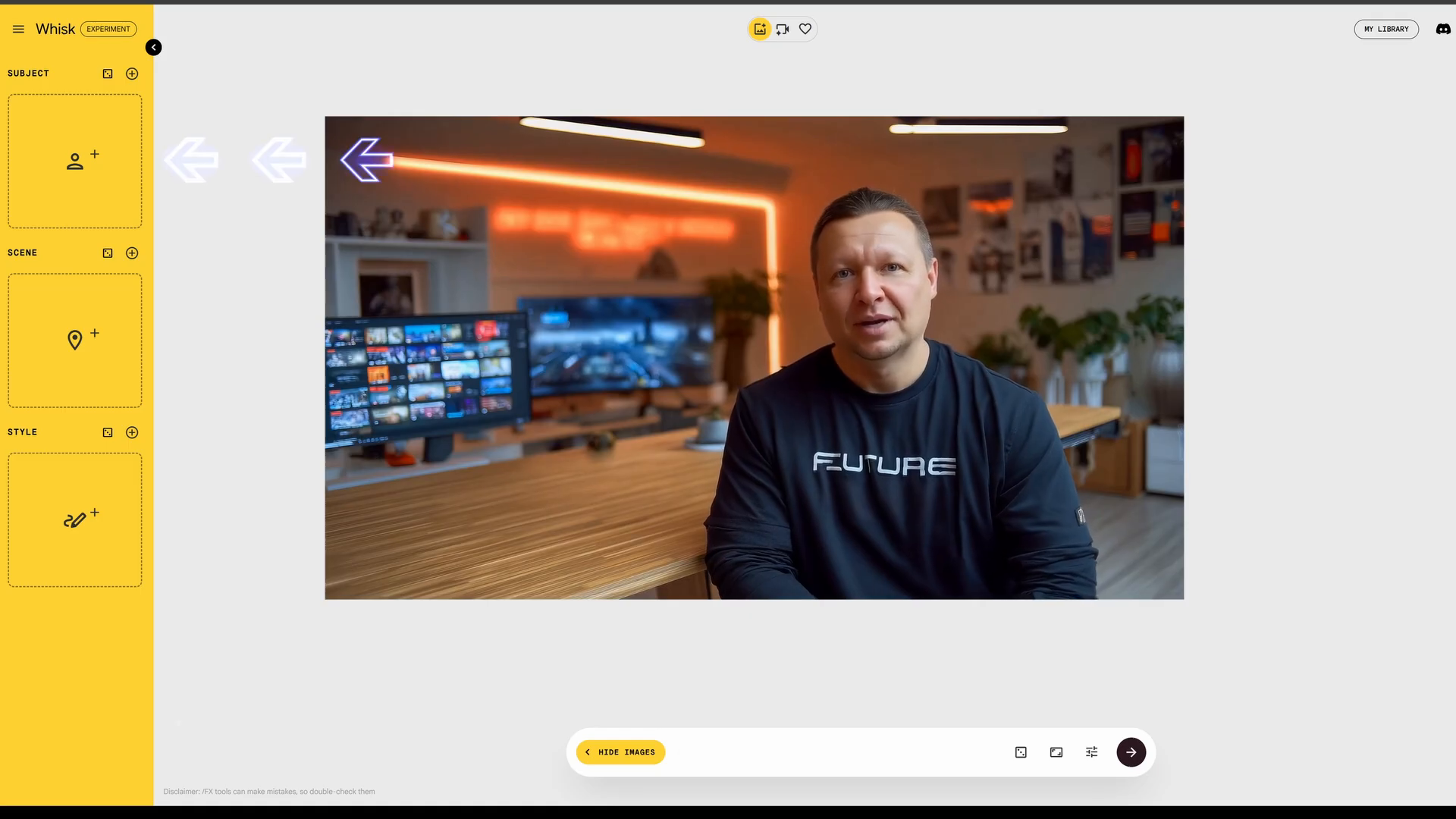
{"action": "mouse_move", "coordinate": [75, 187]}
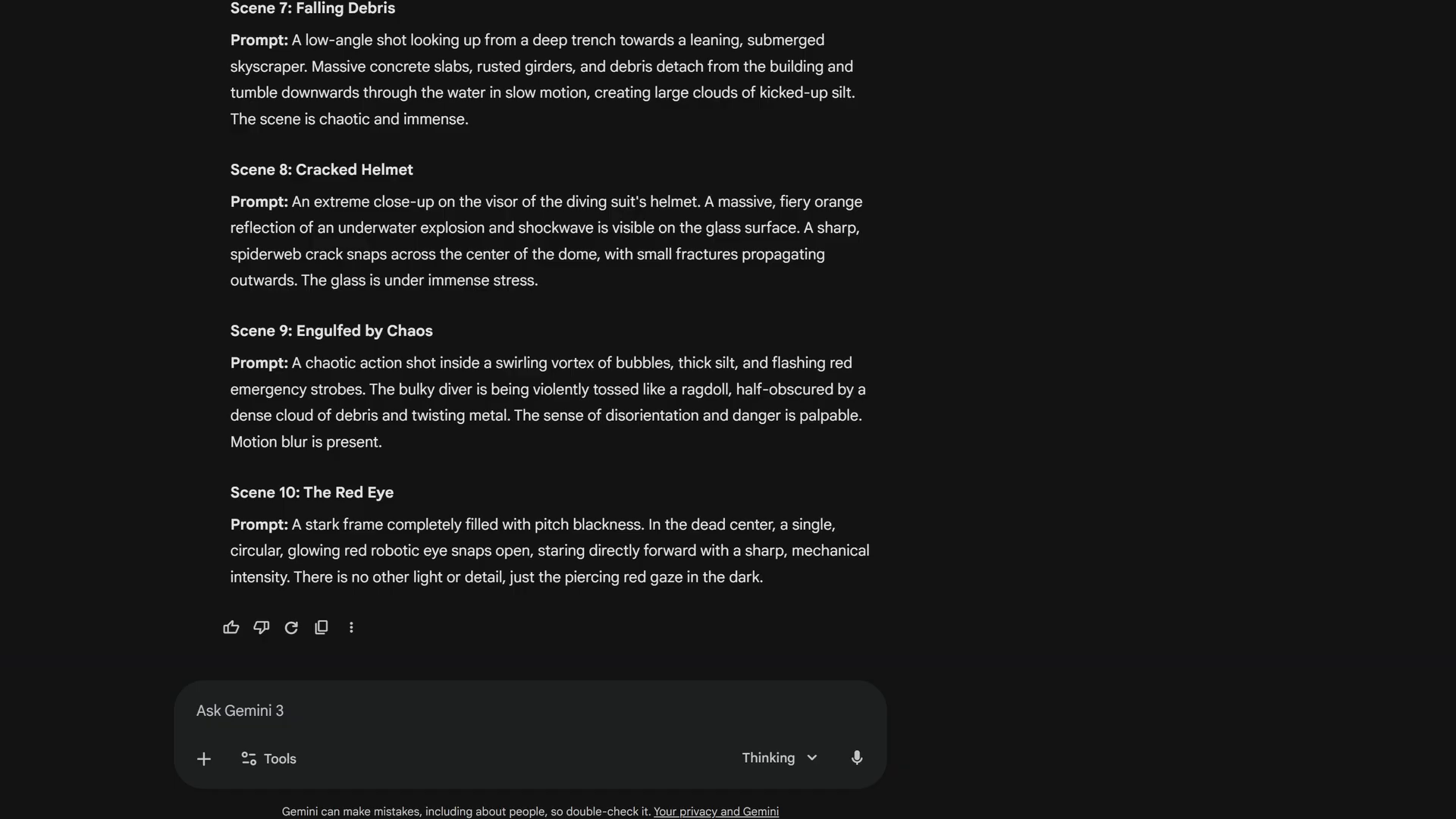
- Ask Gemini for a Deep Silence Style prompt and a Big Daddy diving suit Subject prompt
{"action": "type", "text": "Create two additional image prompts for reference images. First, a Style reference image that captures the overall cinematic aesthetic of Deep Silence—the underwater atmosphere, teal and orange color palette, lighting quality, and grainy texture. Second, a Subject reference image of the Big Daddy diving suit as a neutral character study that can be reused across multiple scenes."}
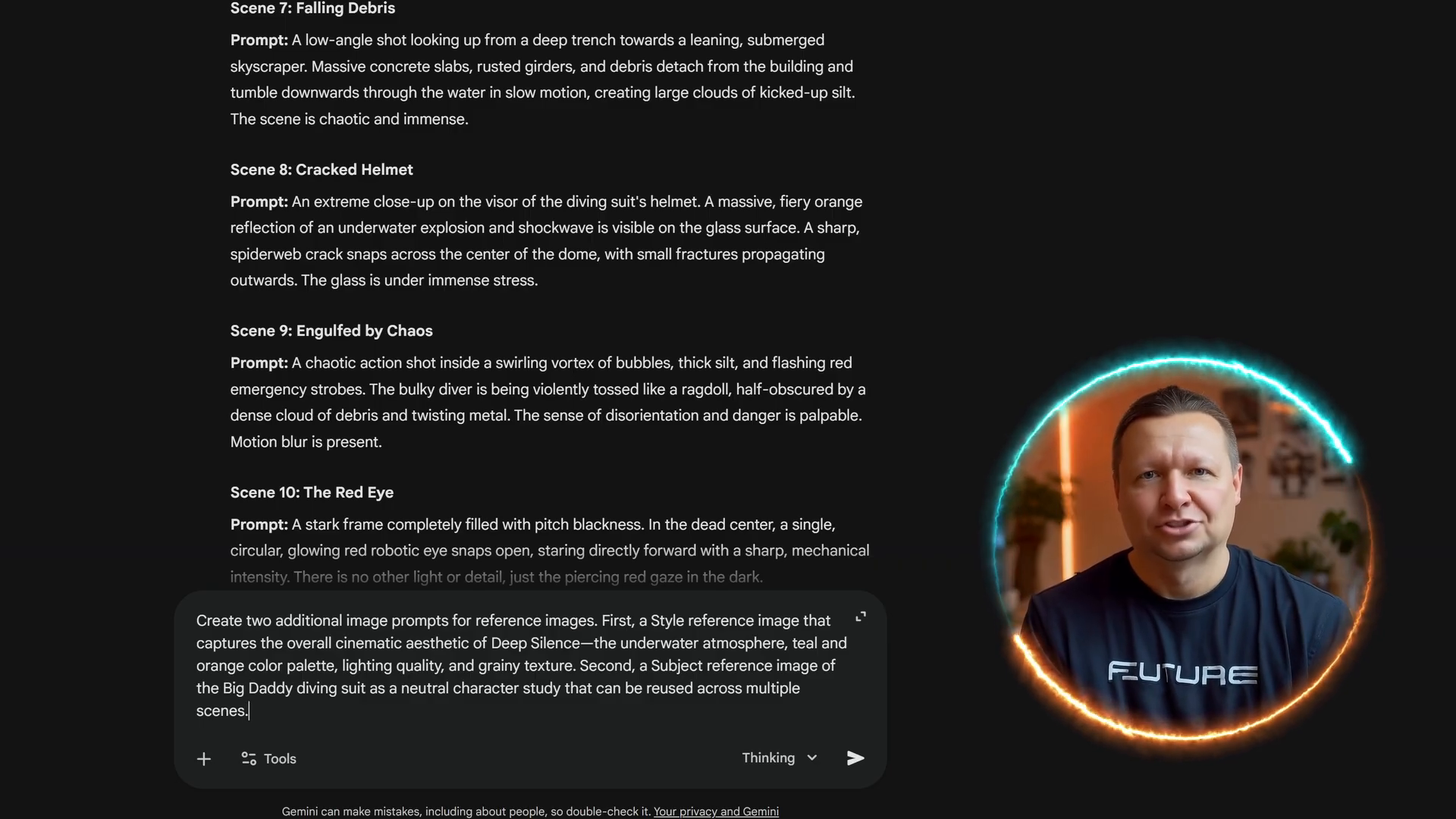
{"action": "key", "text": "Return"}
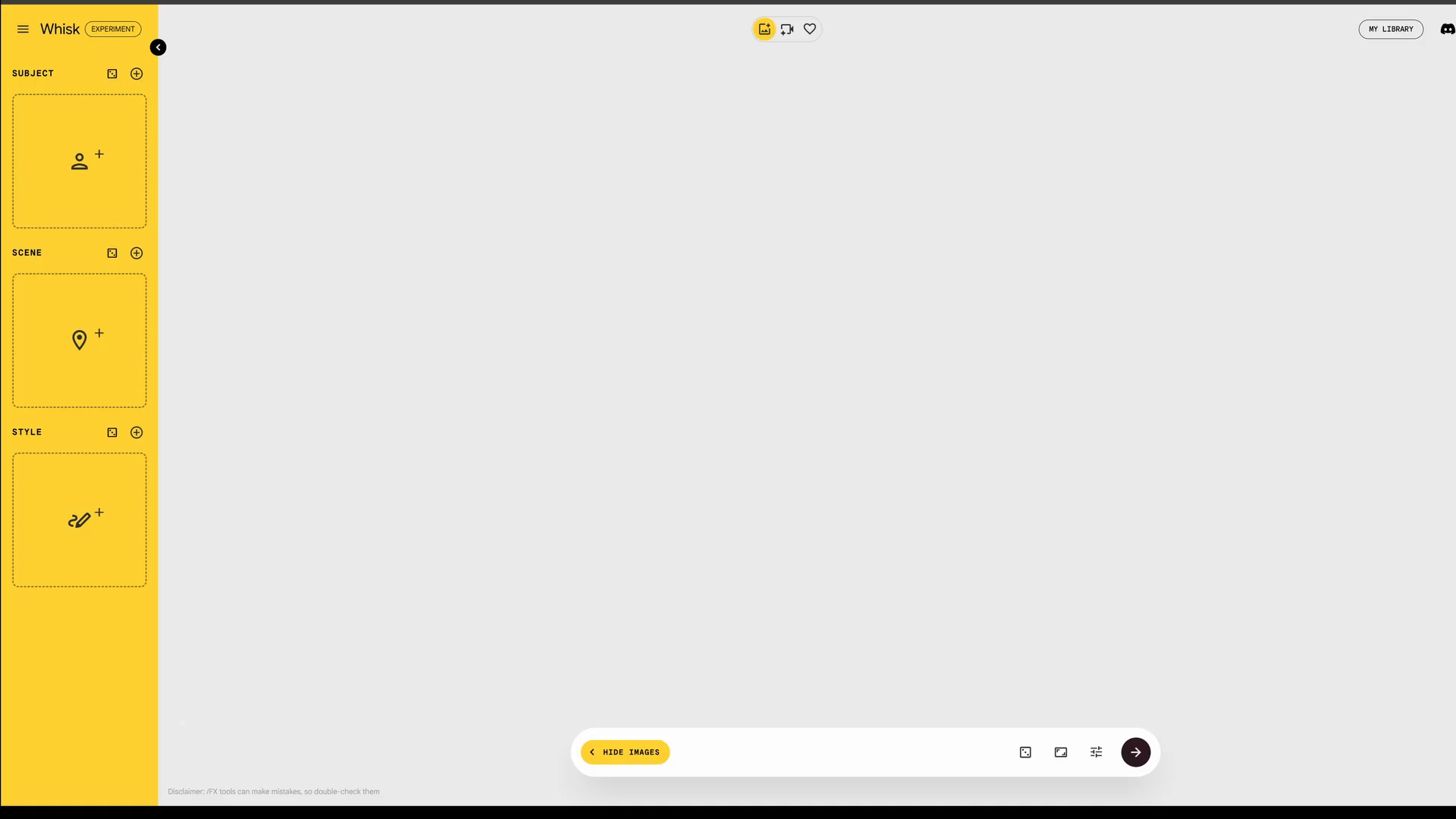
- Generate two kelp-covered flooded-city images with a glowing orange structure, then draft a darker revision request
{"action": "key", "text": "ctrl+v"}
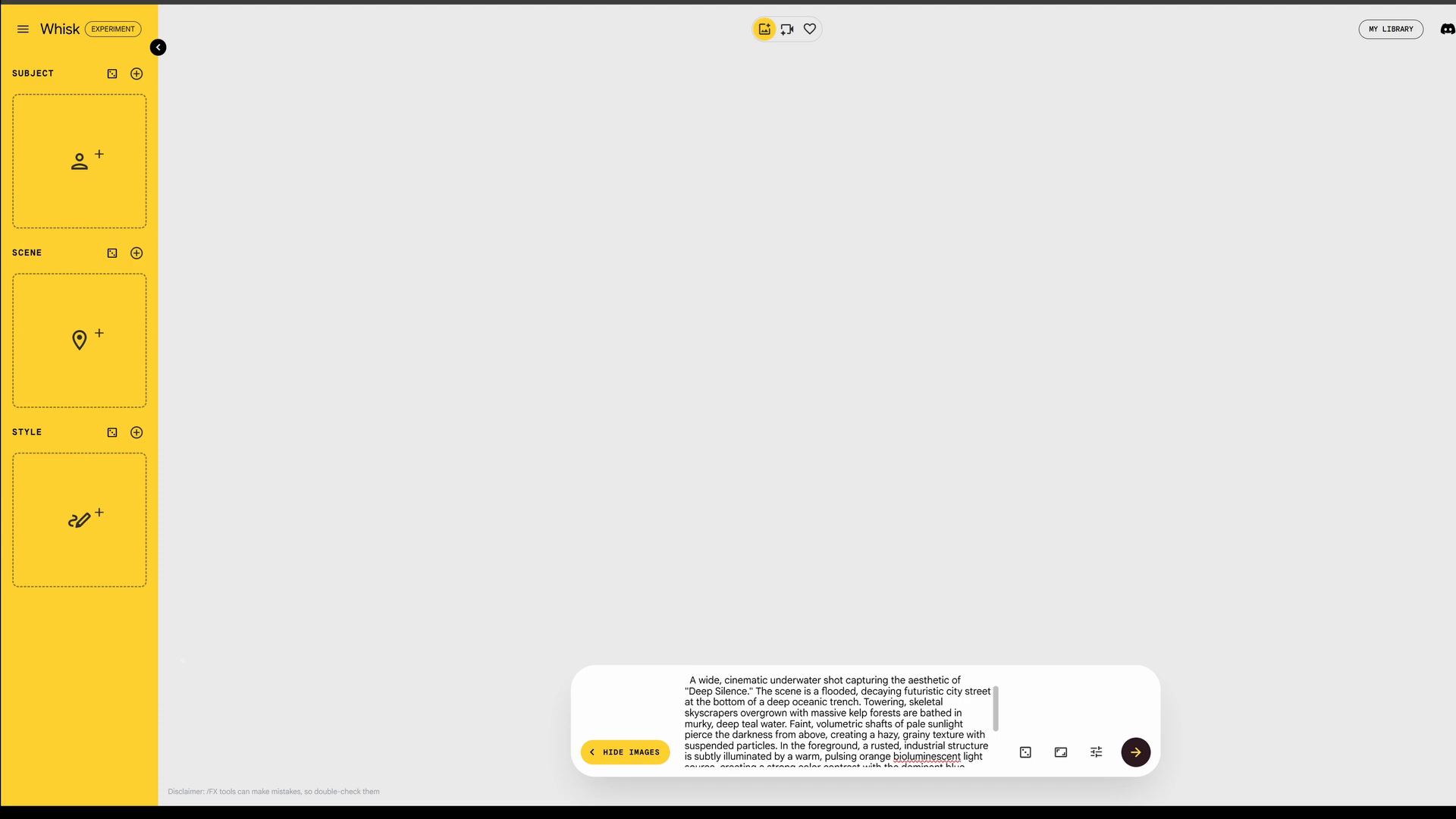
{"action": "key", "text": "Return"}
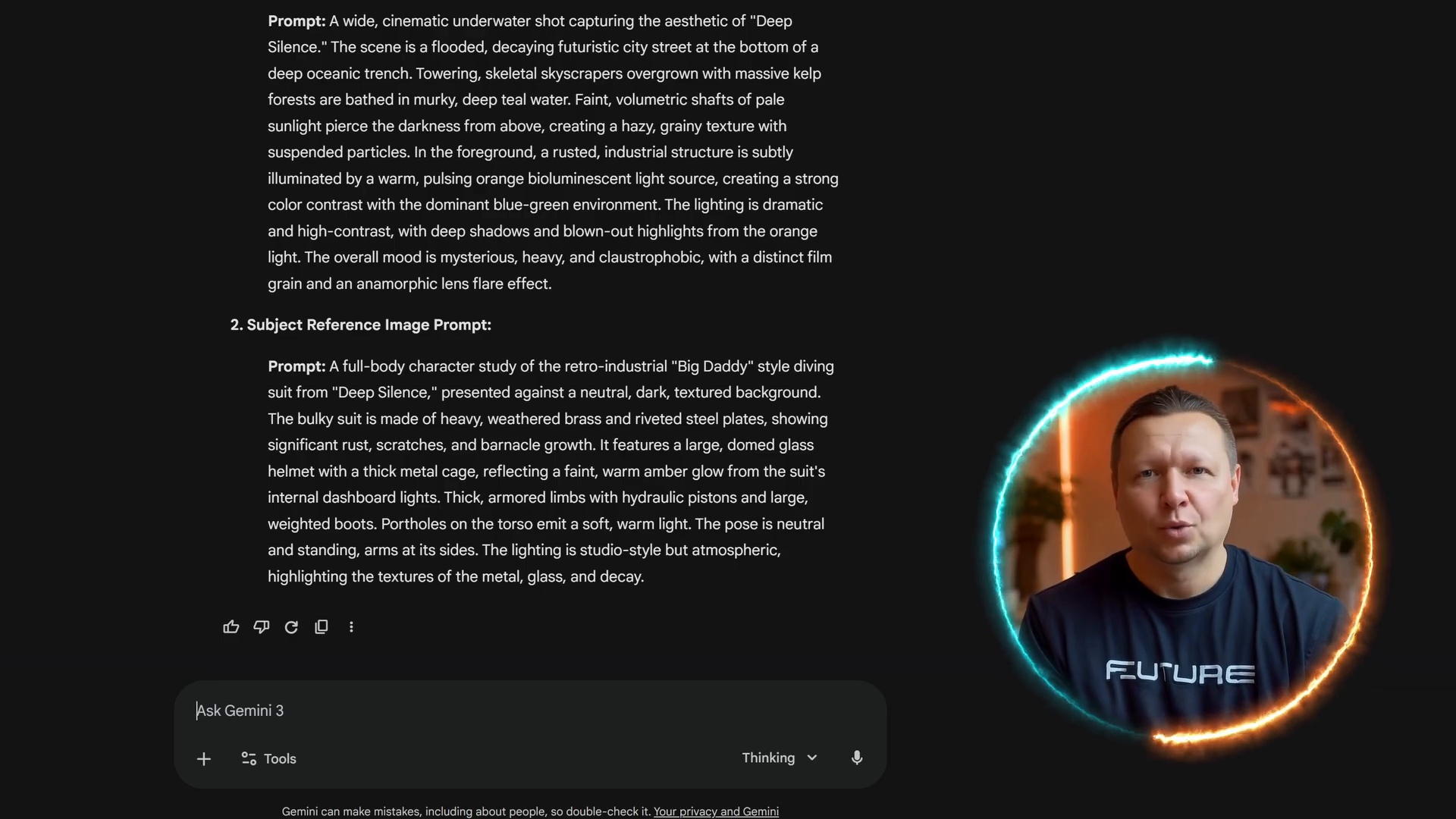
{"action": "type", "text": "Modify the Style Reference Image Prompt. Adjust the color palette and atmosphere to be darker and more mysterious. Use deep, muted tones like dark blues, teals, and blacks, with low saturation and high contrast. Create a cinematic, moody lighting with soft shadows and subtle highlights. Add a sense of depth and mystery, like an underwater sci-fi scene, realistic and dramatic."}
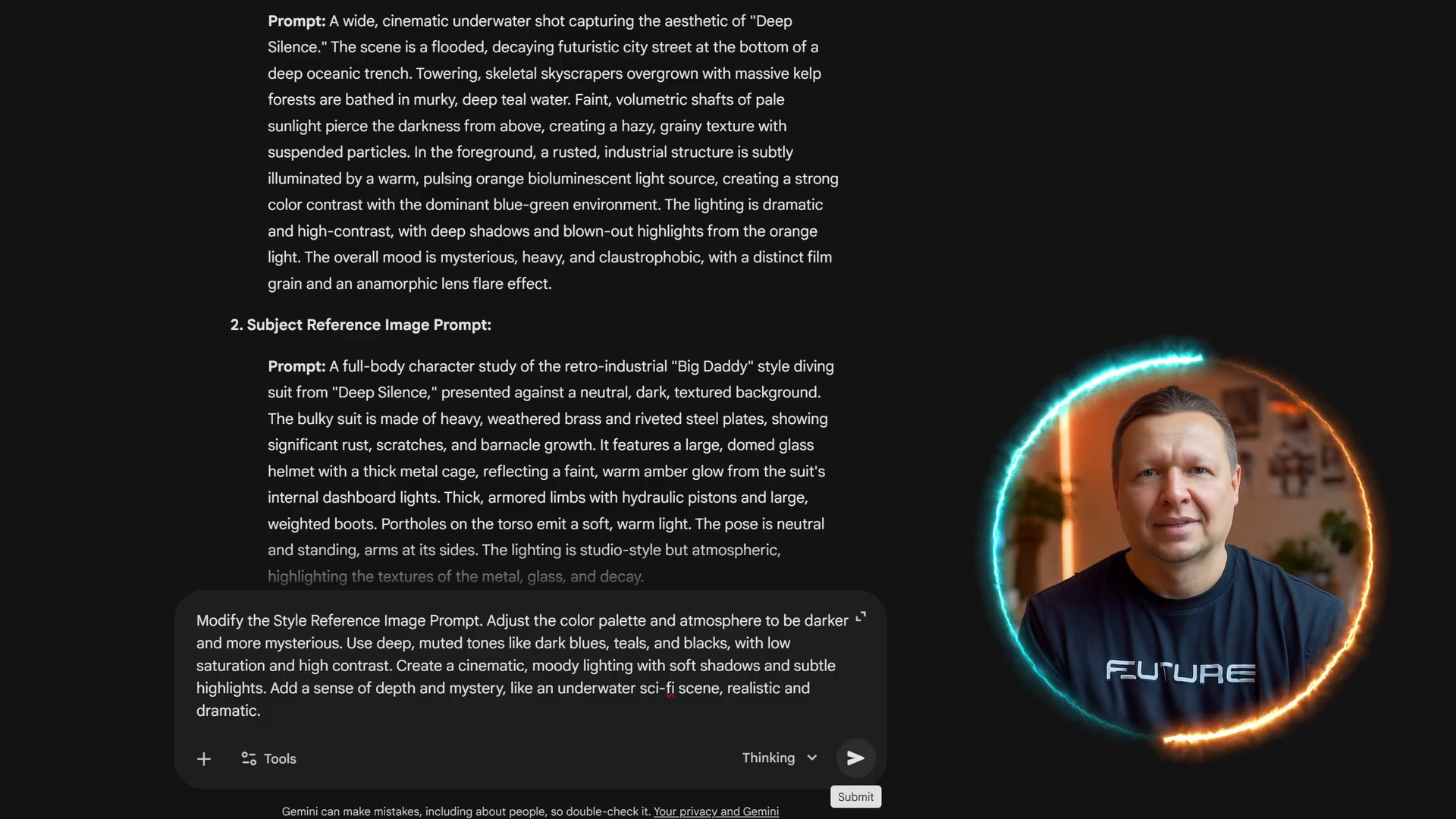
- Submit the request for a cold, desaturated style prompt without warm light sources
{"action": "left_click", "coordinate": [856, 757]}
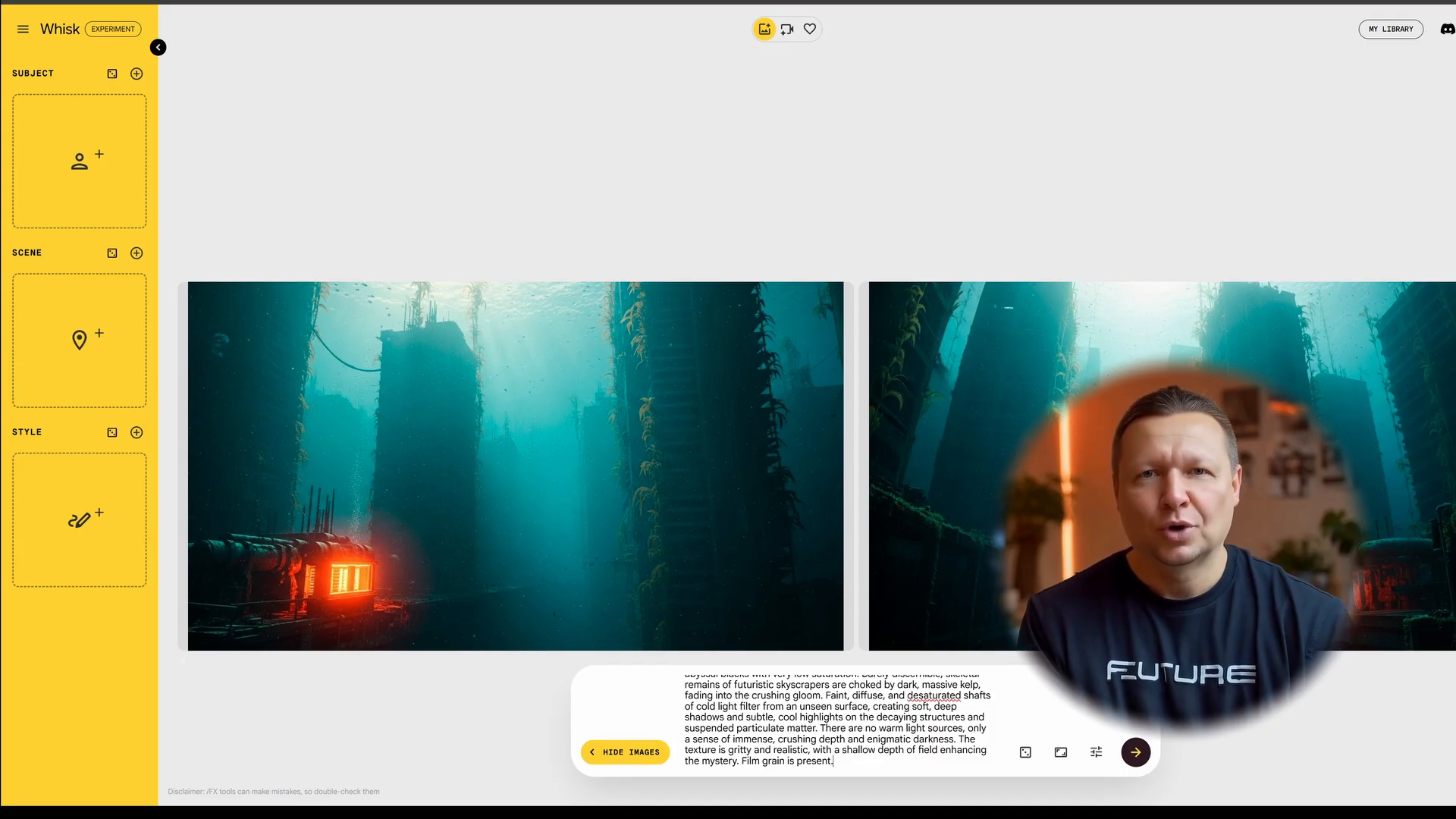
- Generate two cold-lit sunken-city images and make the dark flooded-corridor image the Style reference
{"action": "key", "text": "Return"}
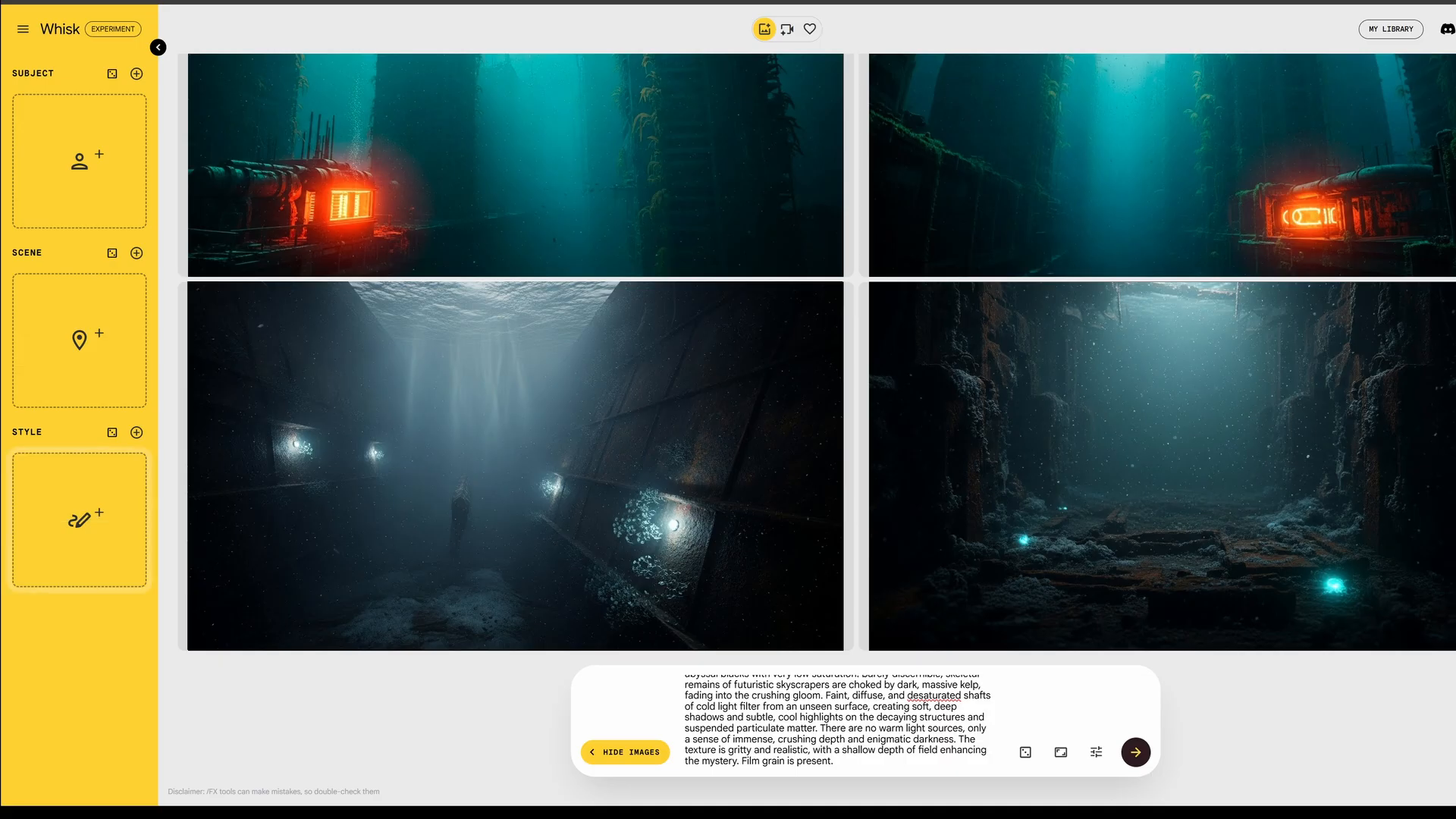
{"action": "left_click_drag", "start_coordinate": [516, 465], "coordinate": [80, 520]}
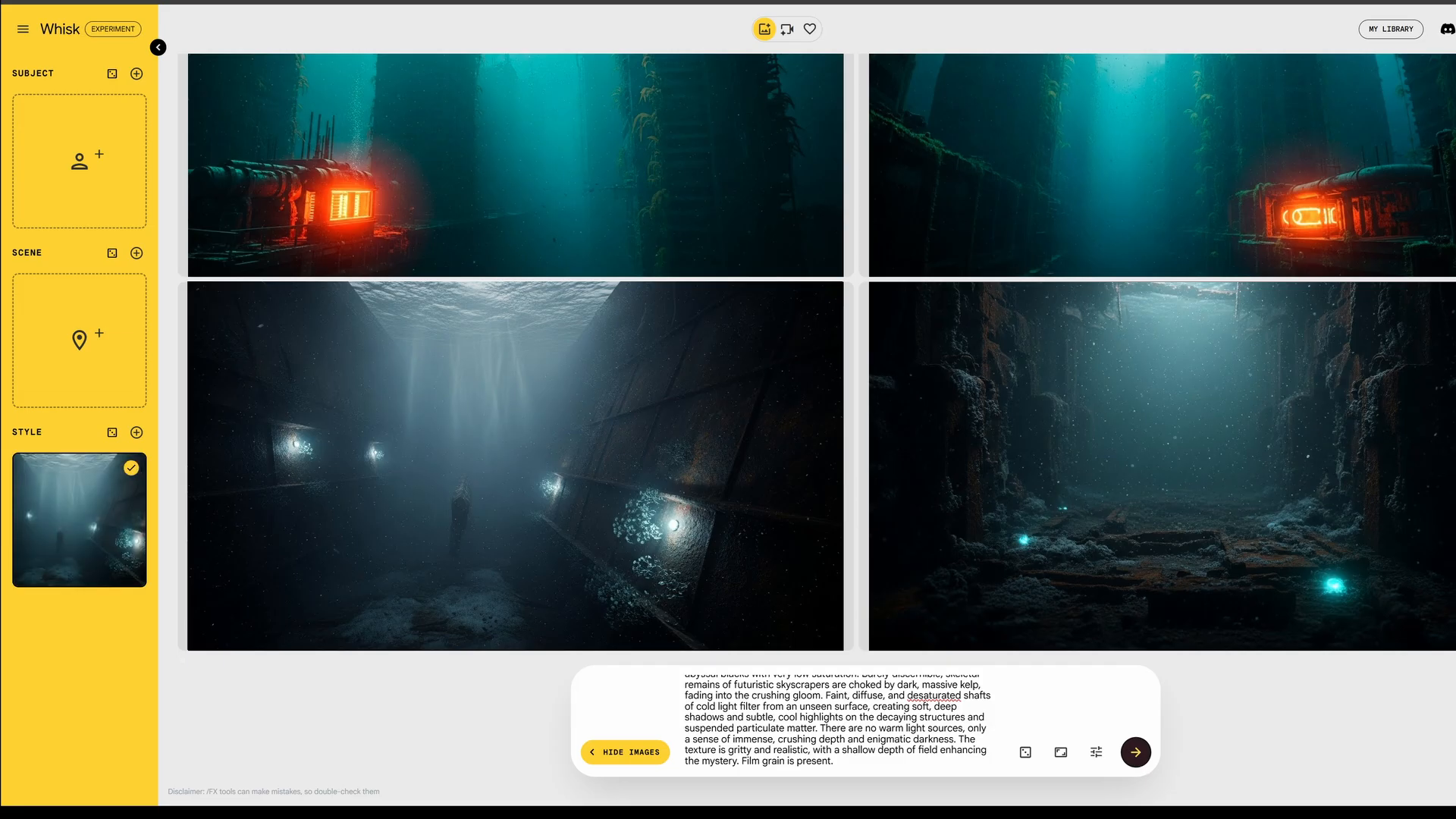
- Generate two rusted copper diving-suit images and set the first as the Subject reference
{"action": "key", "text": "ctrl+a"}
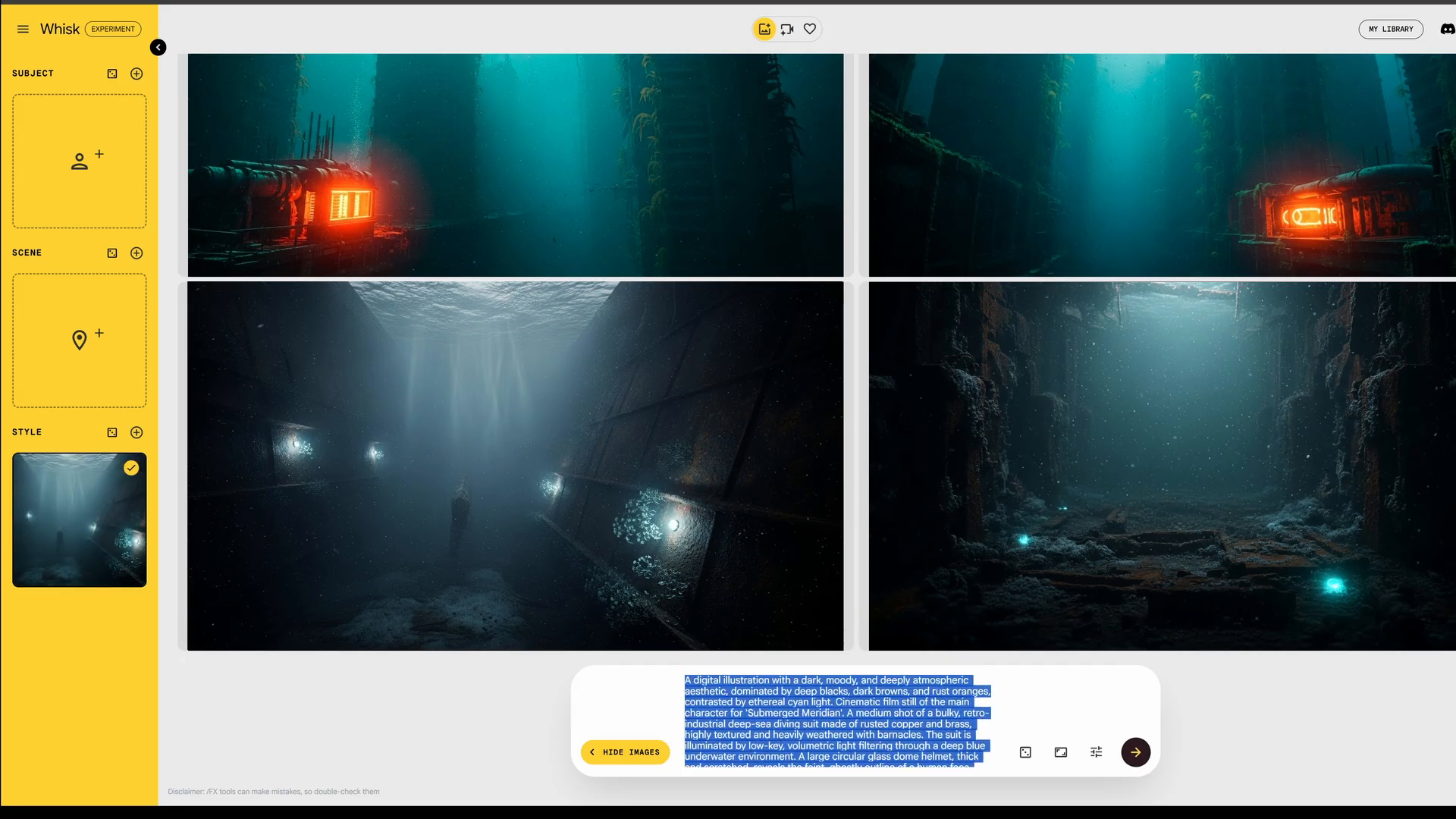
{"action": "key", "text": "Return"}
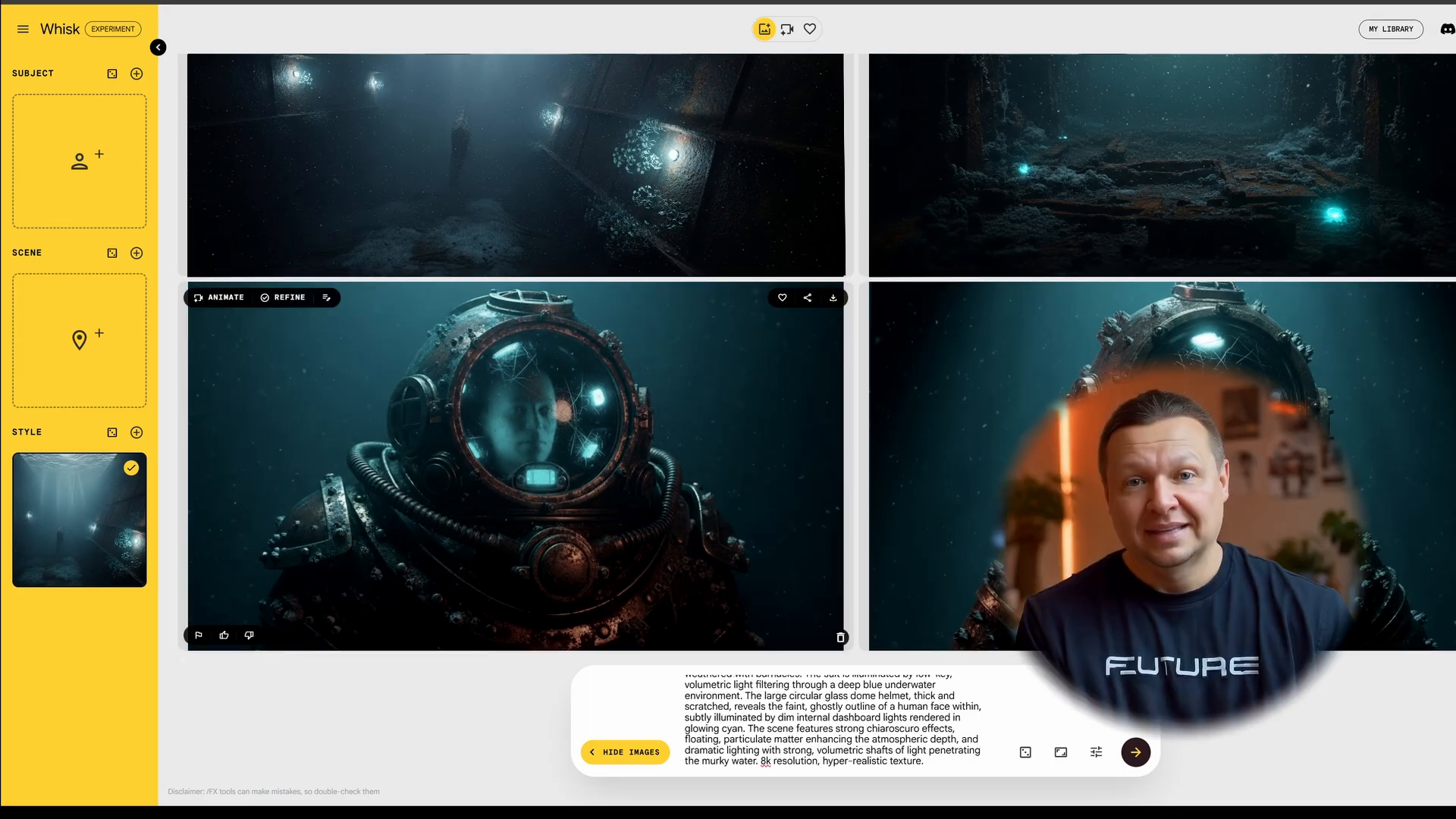
{"action": "left_click_drag", "start_coordinate": [515, 465], "coordinate": [79, 161]}
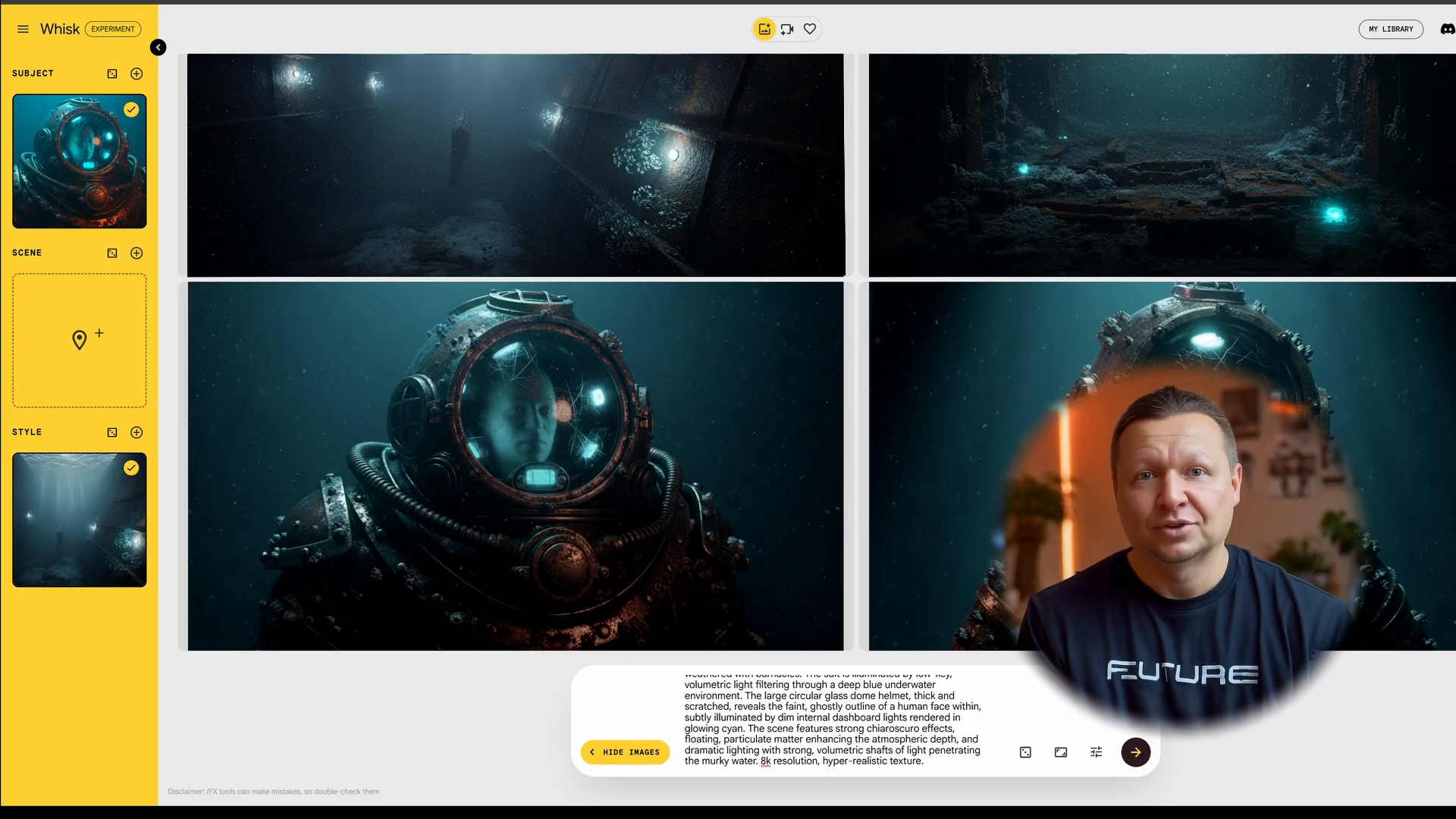
{"action": "key", "text": "ctrl+a"}
- Generate submerged Tokyo skyline images with the diving-suit subject reference turned off
{"action": "type", "text": "A wide cinematic shot of a drowned futuristic Tokyo skyline submerged in a deep teal abyss. Skeletal remains of crumbling skyscrapers are overgrown with kelp. Faint, volumetric god rays of pale sunlight struggle to penetrate the murky water from way above, fading into a terrifying, pitch-black void at the bottom of the frame. The scale is immense and desolate."}
{"action": "left_click", "coordinate": [131, 110]}
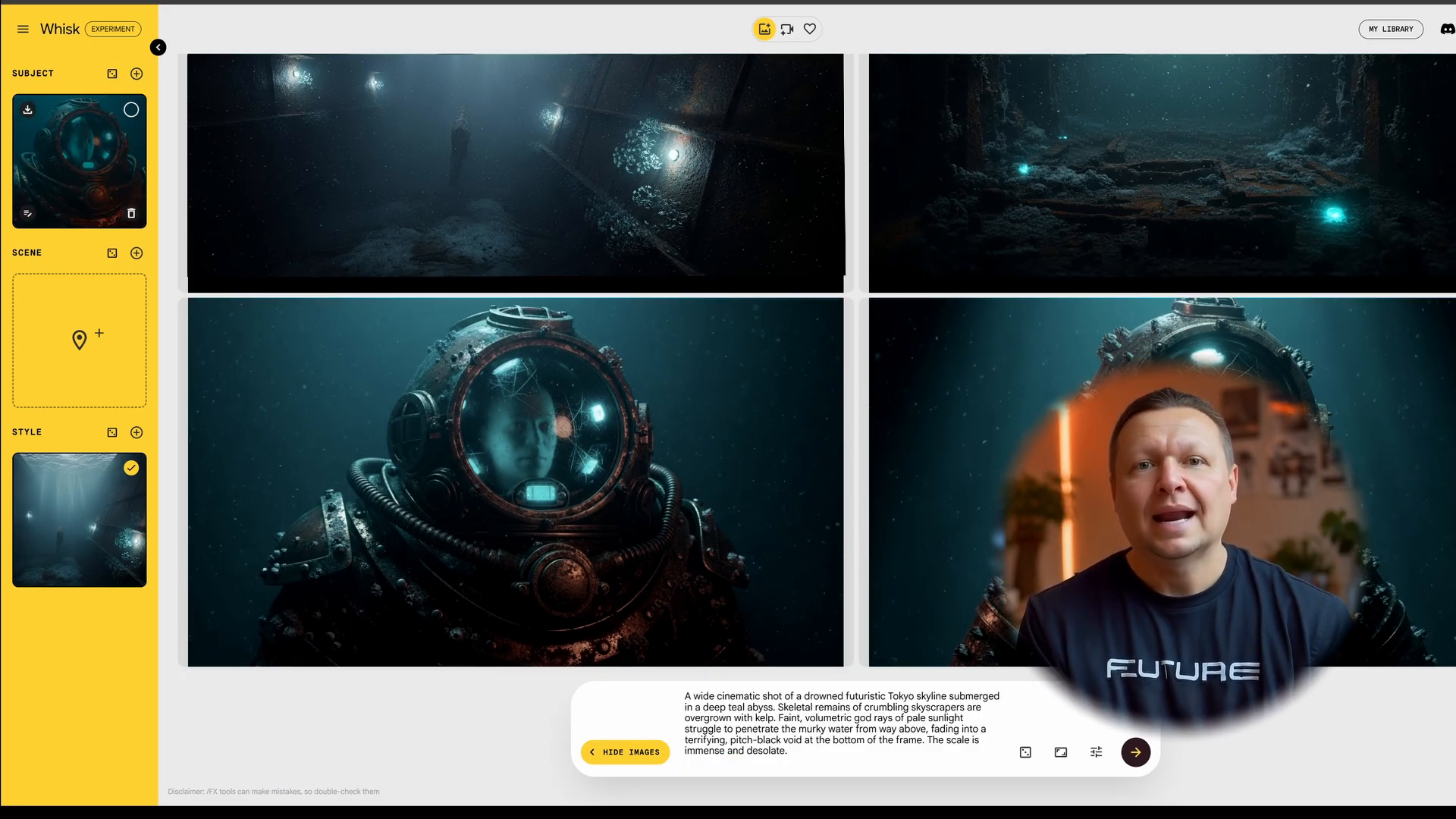
{"action": "left_click", "coordinate": [1135, 752]}
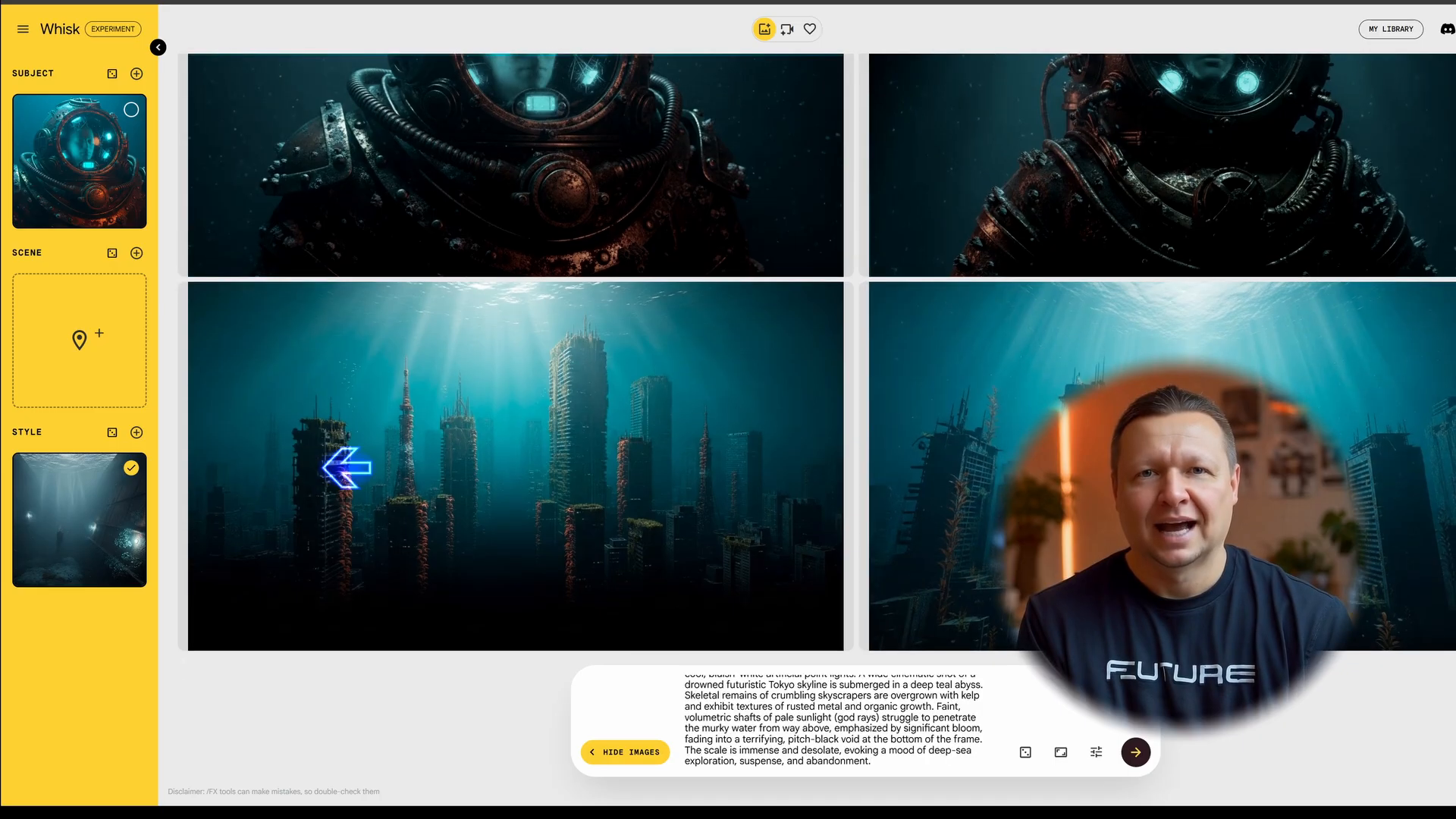
- Generate rusted Japanese street sign images with glowing fish, then enter the diver-rooftop prompt
{"action": "key", "text": "ctrl+a"}
{"action": "key", "text": "ctrl+v"}
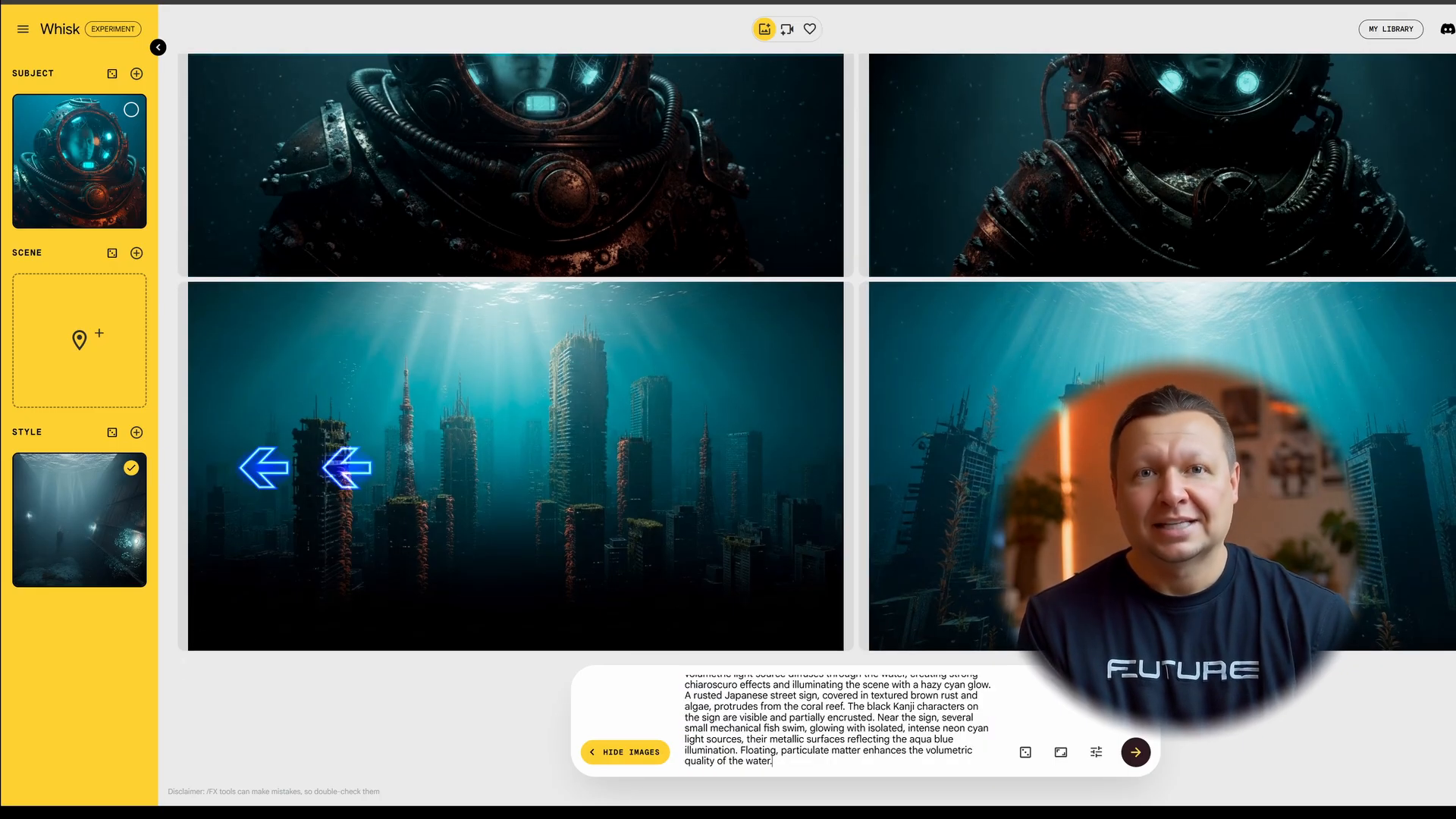
{"action": "key", "text": "Return"}
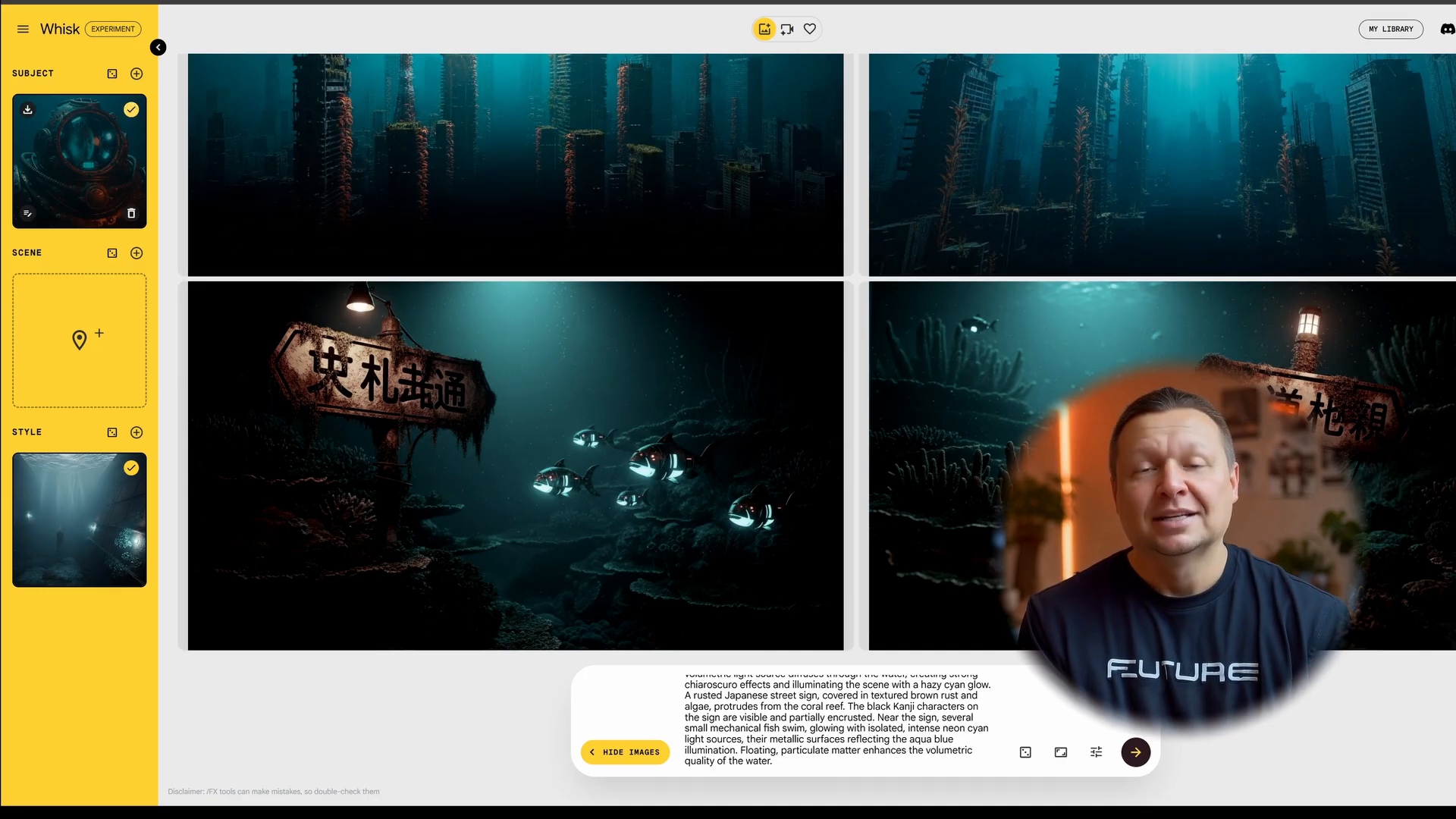
{"action": "key", "text": "ctrl+a"}
{"action": "type", "text": "Wide shot, the diver standing on the edge of a submerged skyscraper rooftop looking down into a dark trench."}
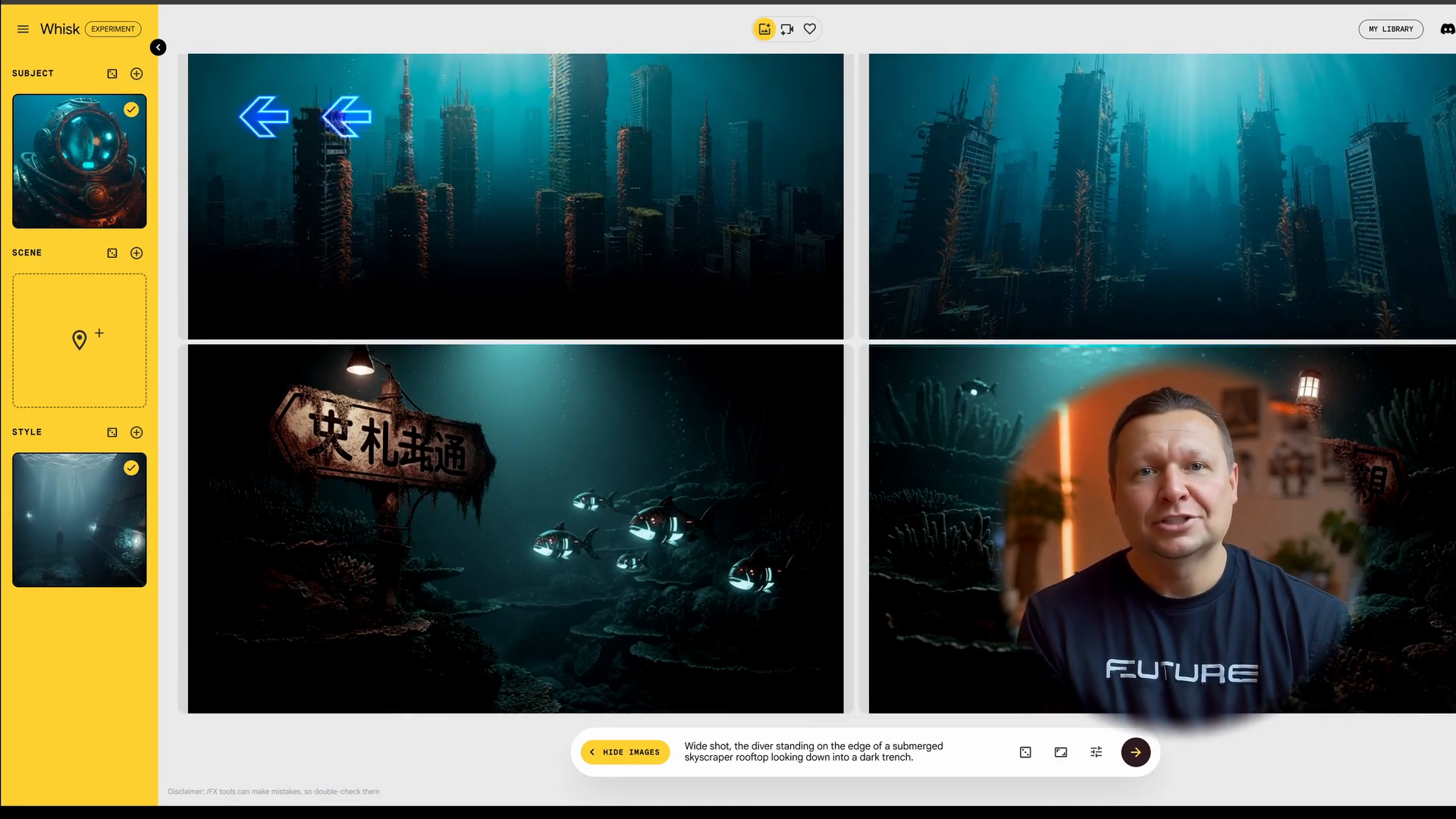
- Generate the wide-shot images of the diver on the sunken skyscraper rooftop
{"action": "key", "text": "Return"}
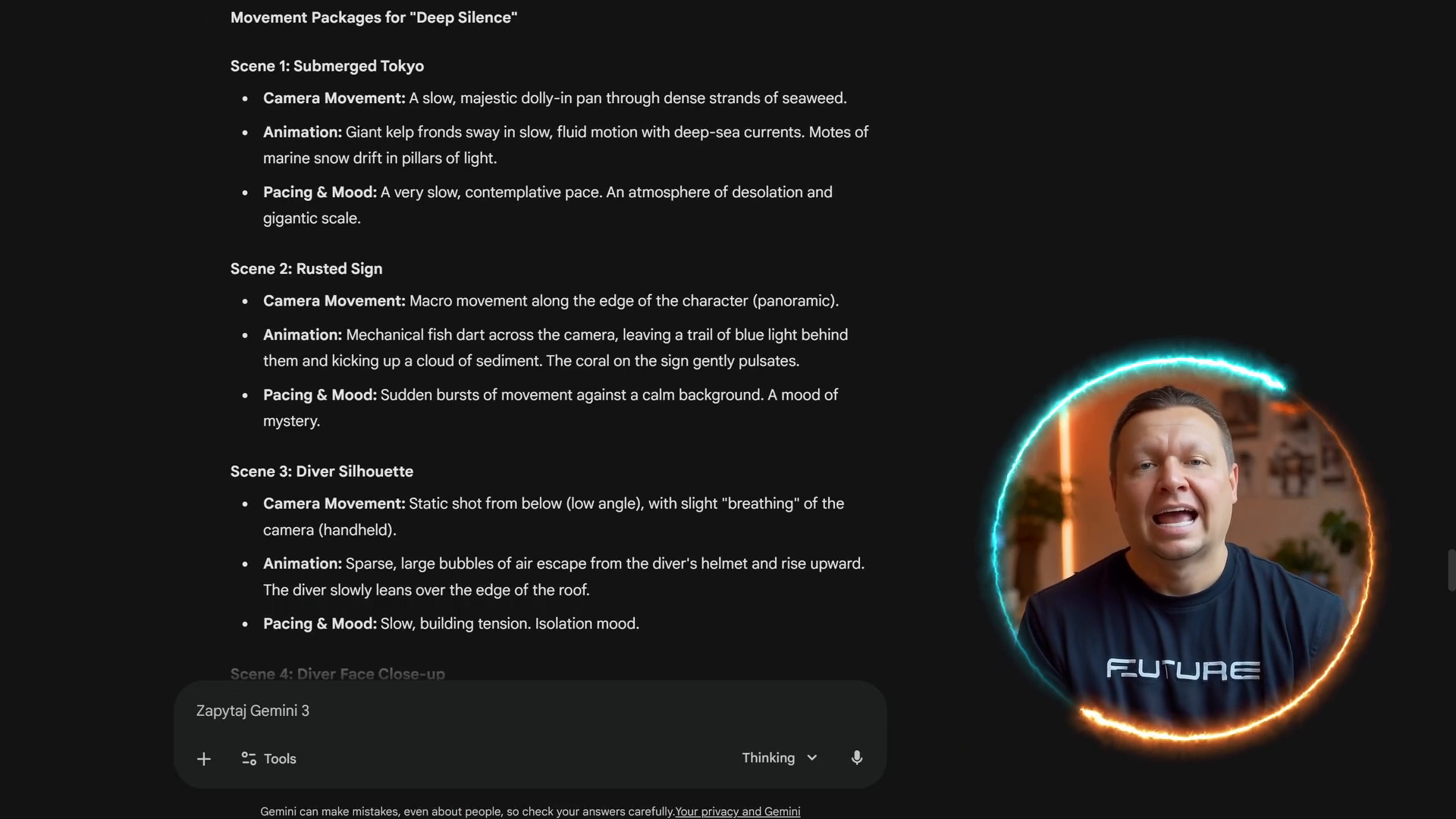
- Read down Gemini's Veo 3 movement packages covering camera, animation and pacing per scene
{"action": "scroll", "coordinate": [553, 341], "scroll_direction": "down", "scroll_amount": 5}
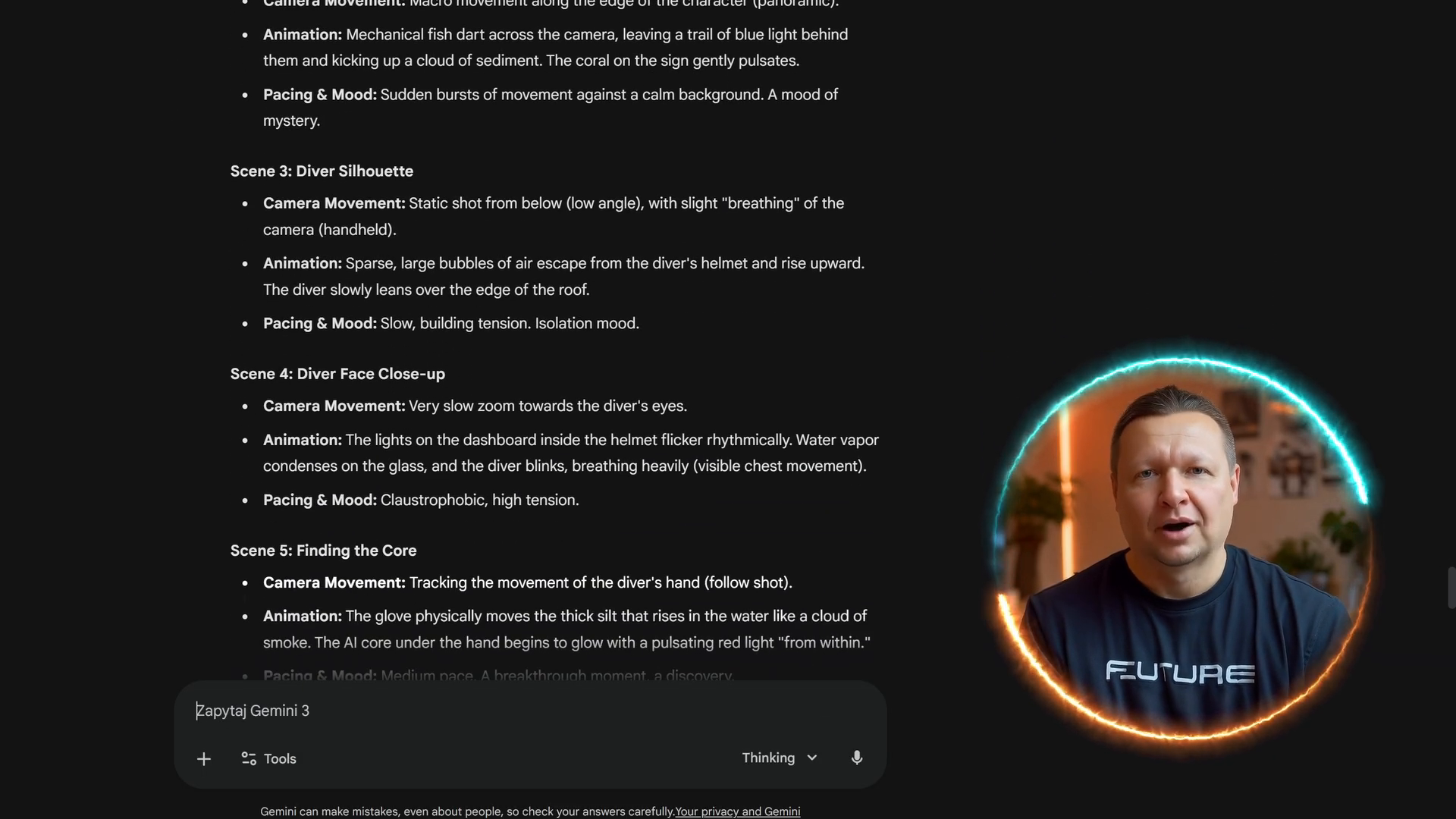
{"action": "scroll", "coordinate": [554, 341], "scroll_direction": "down", "scroll_amount": 3}
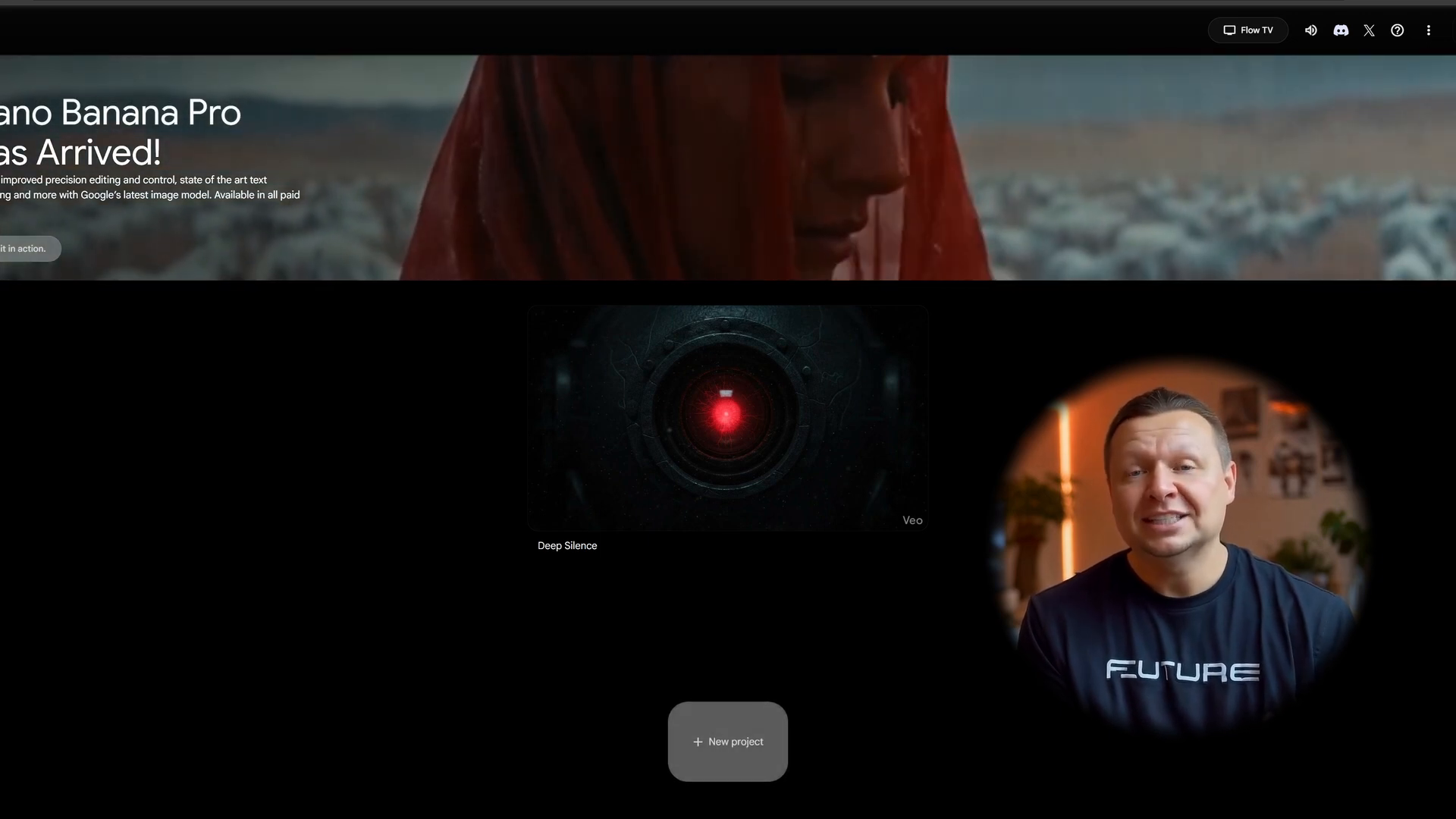
- Create a new Flow project with generation mode set to Frames to Video
{"action": "left_click", "coordinate": [728, 747]}
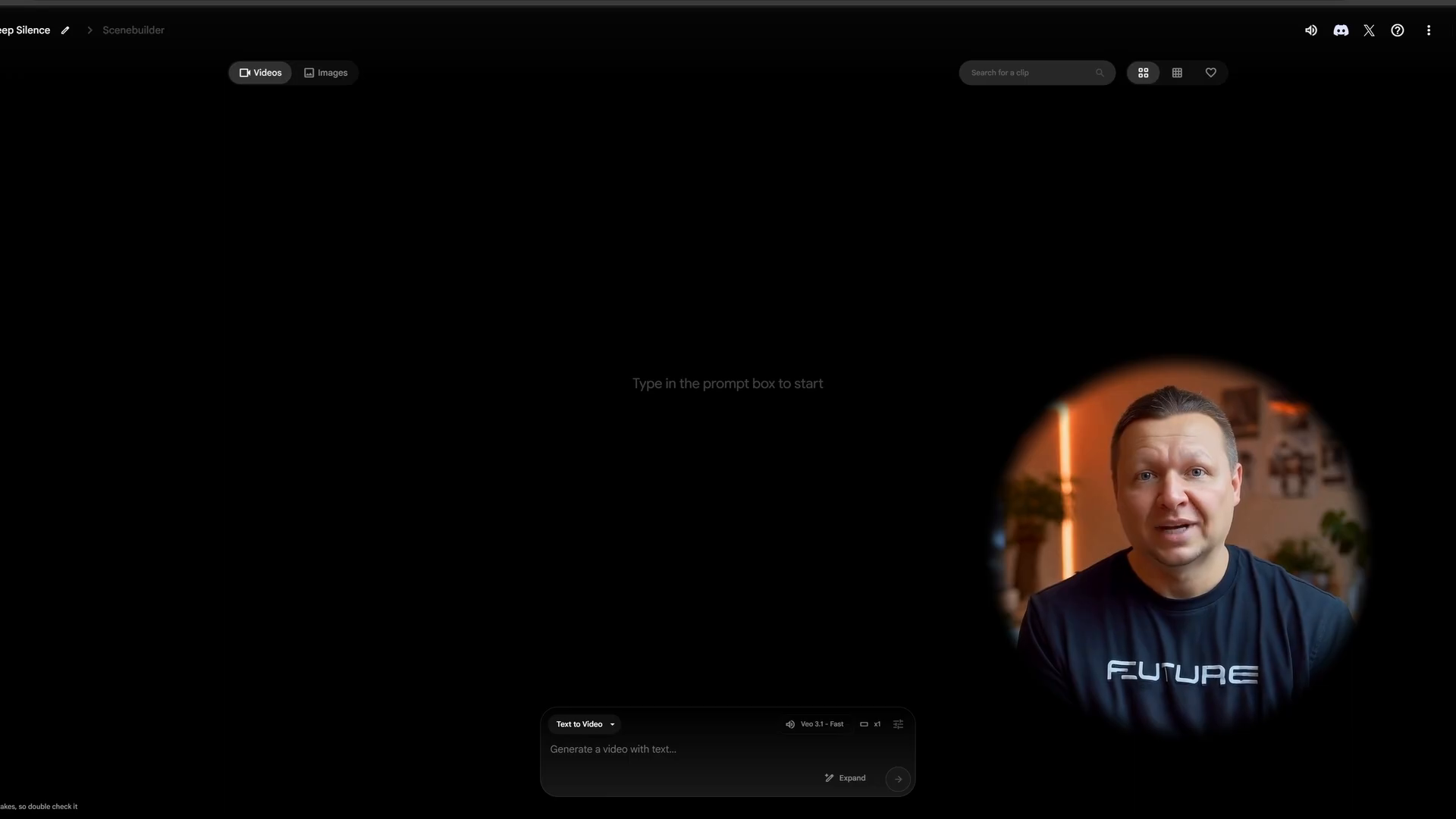
{"action": "left_click", "coordinate": [584, 724]}
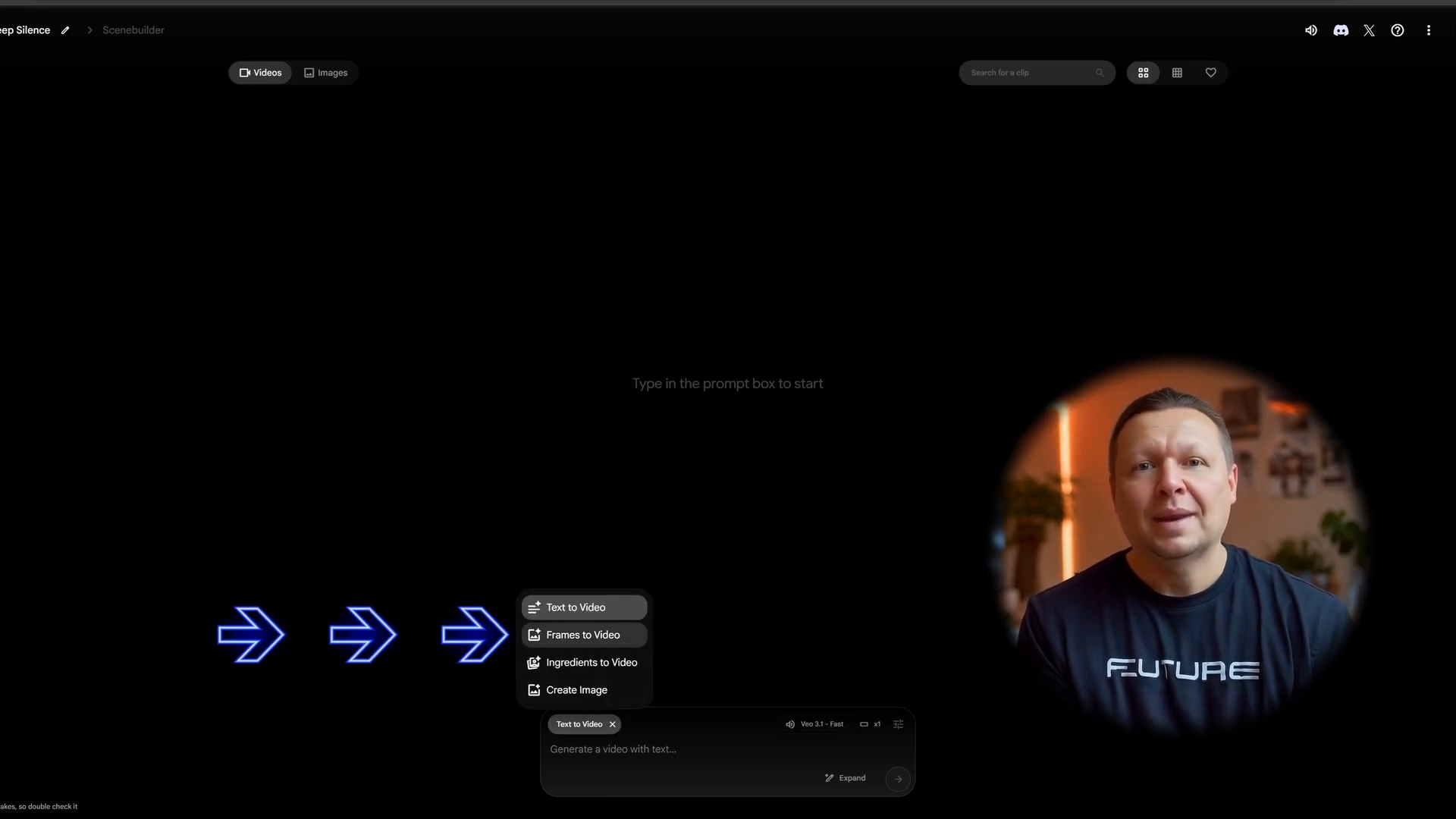
{"action": "left_click", "coordinate": [584, 635]}
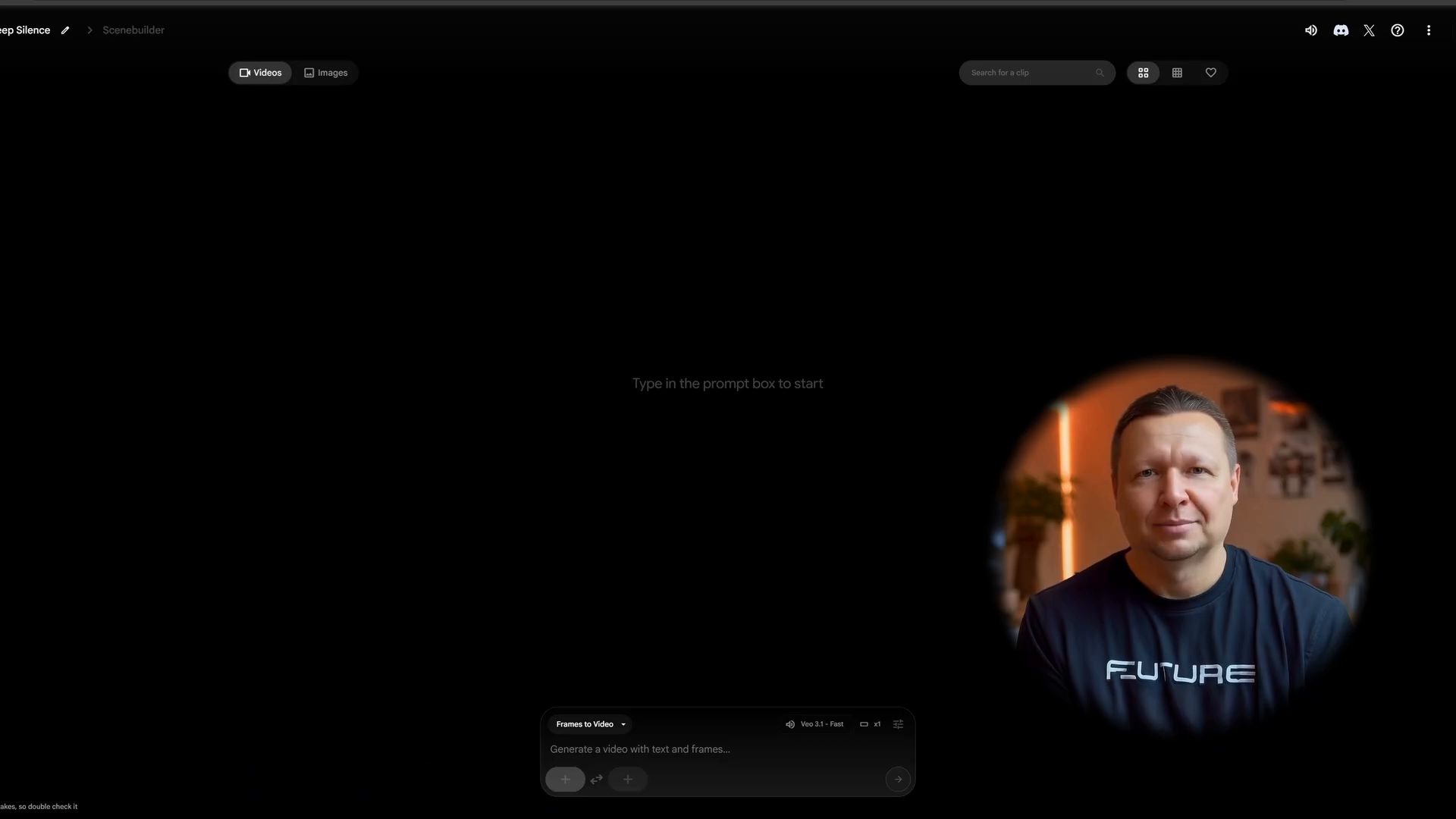
- Generate a drone push-in clip from a cropped start frame and pasted motion prompt
{"action": "left_click", "coordinate": [565, 779]}
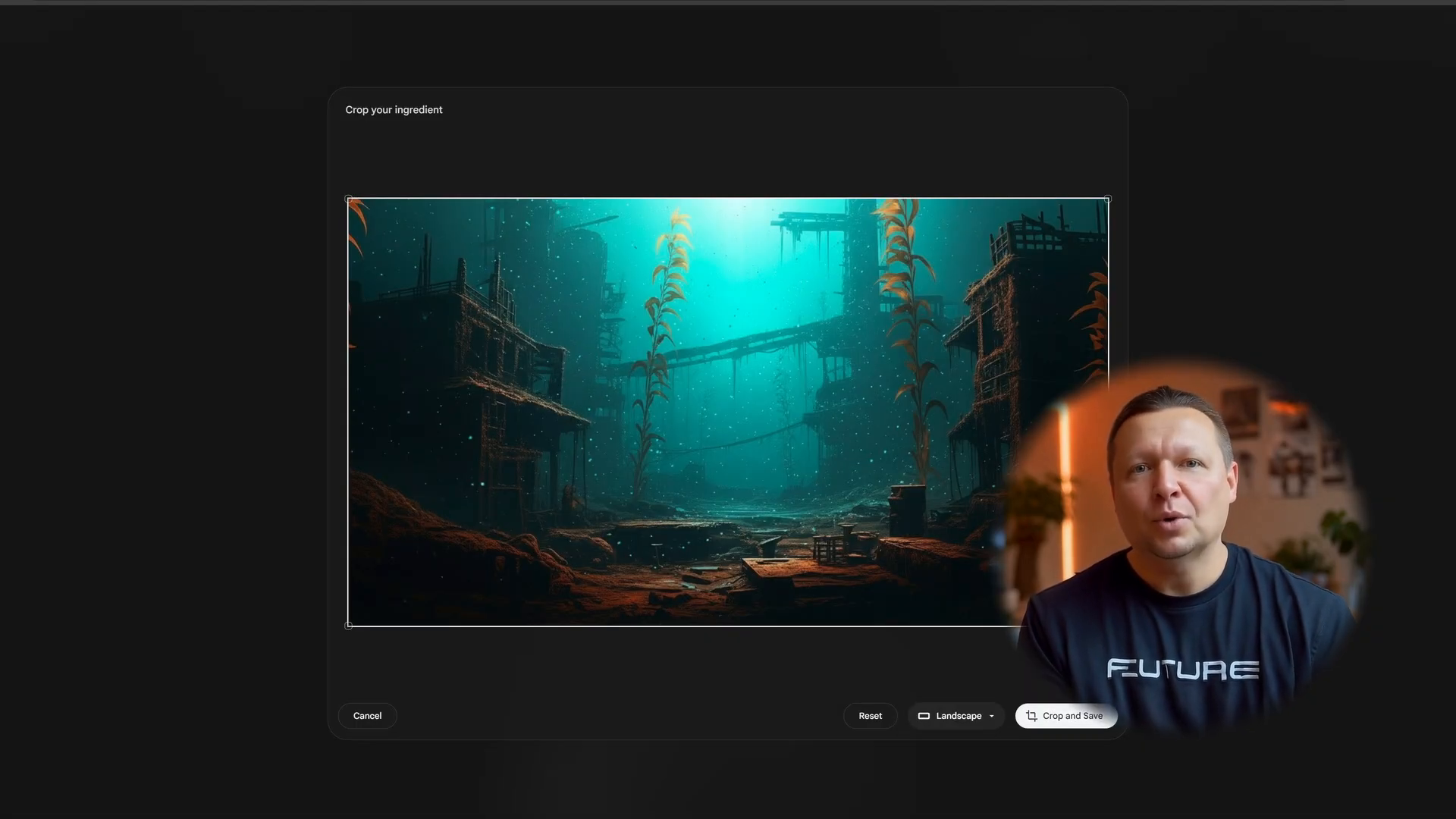
{"action": "left_click", "coordinate": [1066, 716]}
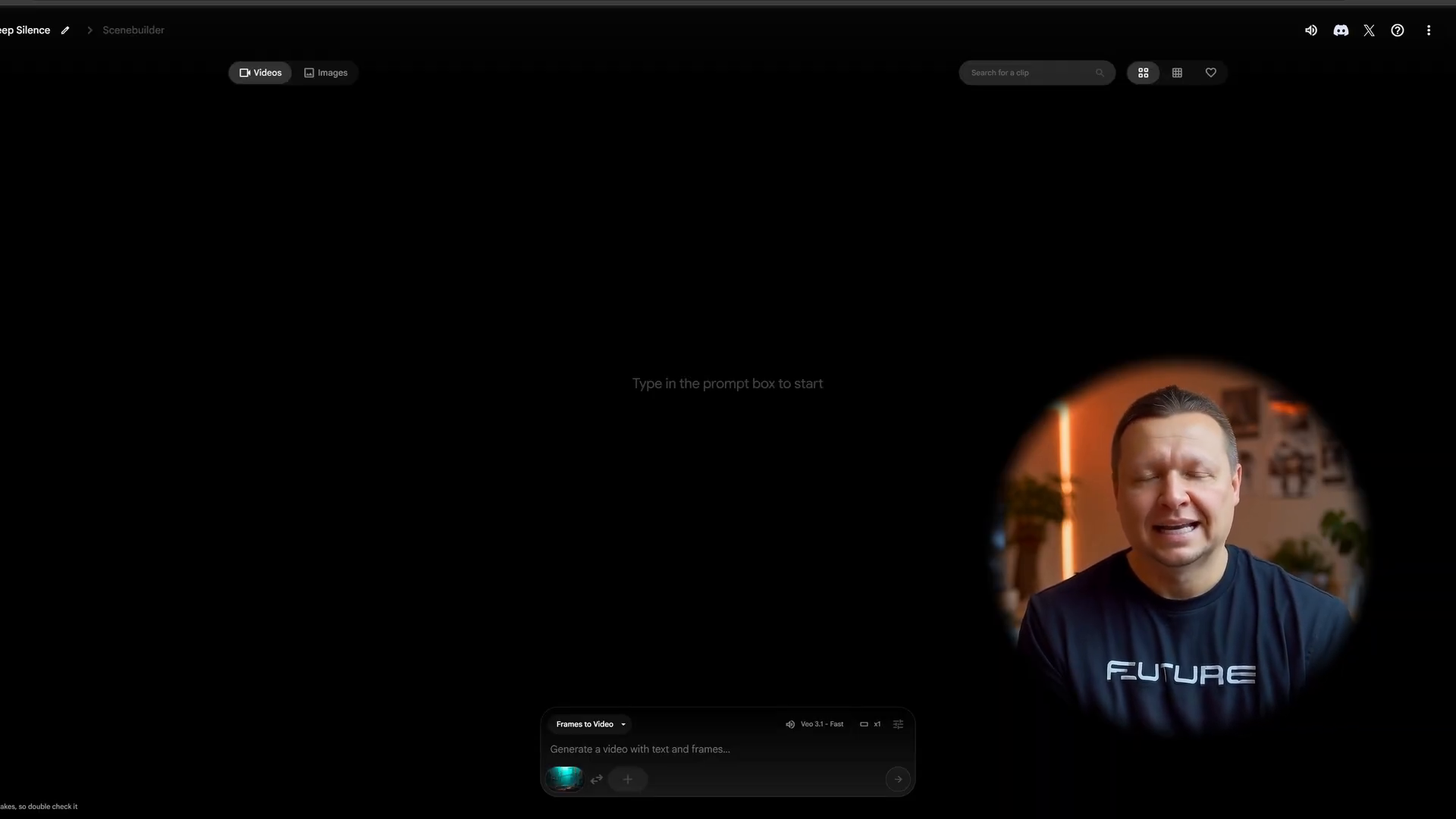
{"action": "type", "text": "Cinematic slow drone push-in. Sunlight shafts shimmer and move through the water. Floating marine snow drifts slowly."}
{"action": "key", "text": "Return"}
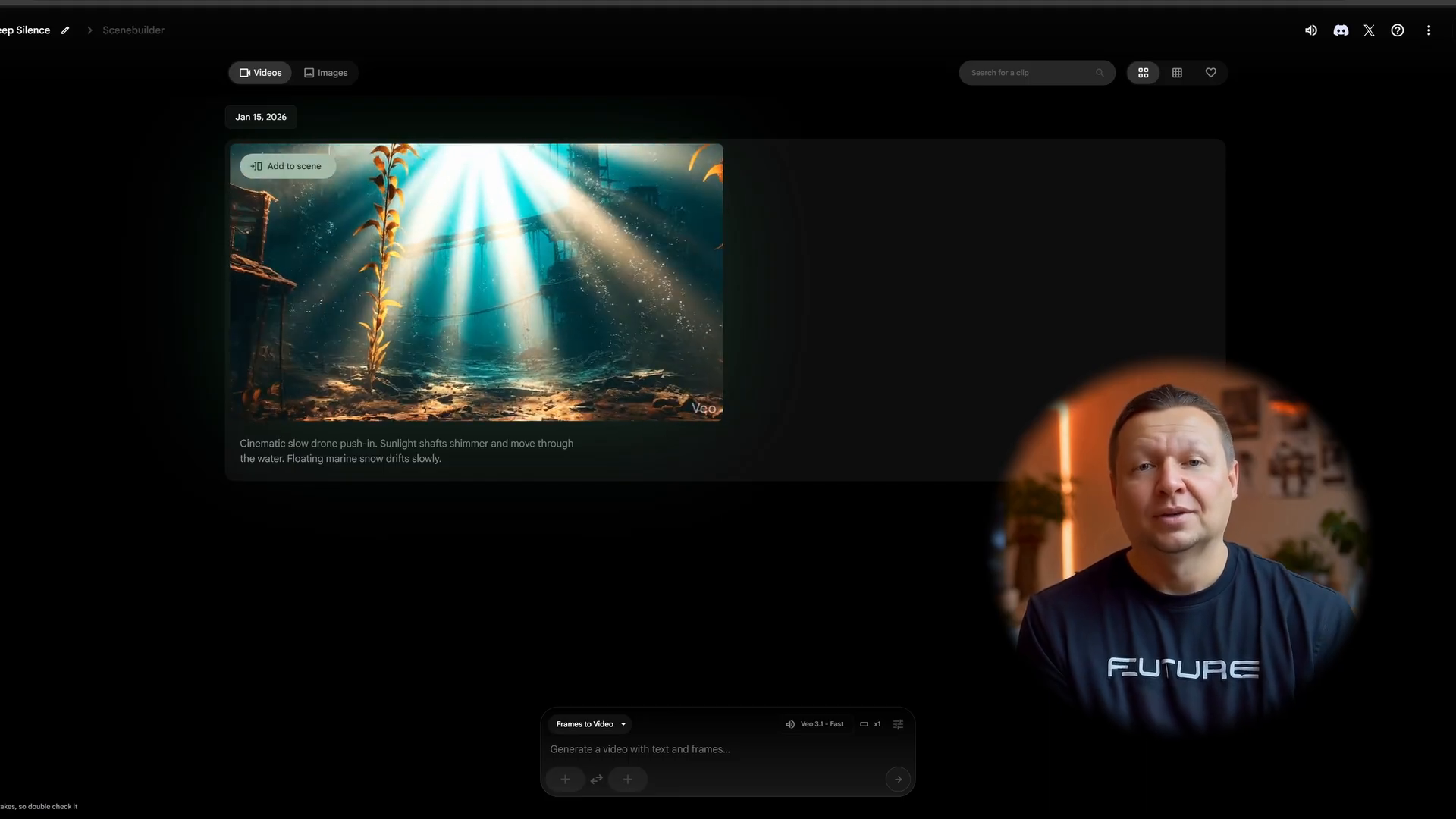
- Generate the neon mechanical fish clip and the diver-plunging clip, then preview the diver clip
{"action": "left_click", "coordinate": [565, 778]}
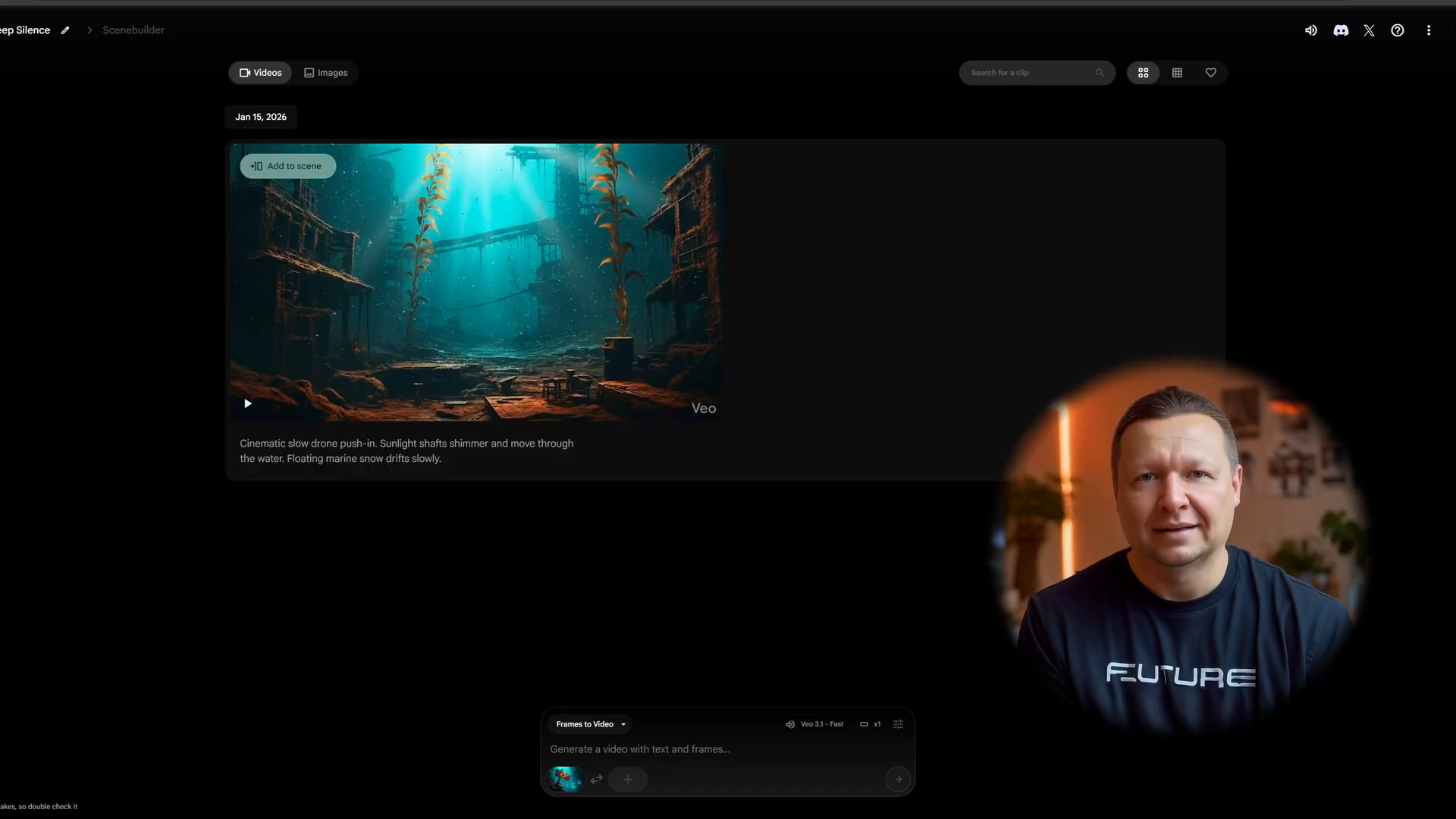
{"action": "type", "text": "A school of neon mechanical fish swims quickly past the sign. The plants sway gently in the current"}
{"action": "key", "text": "Return"}
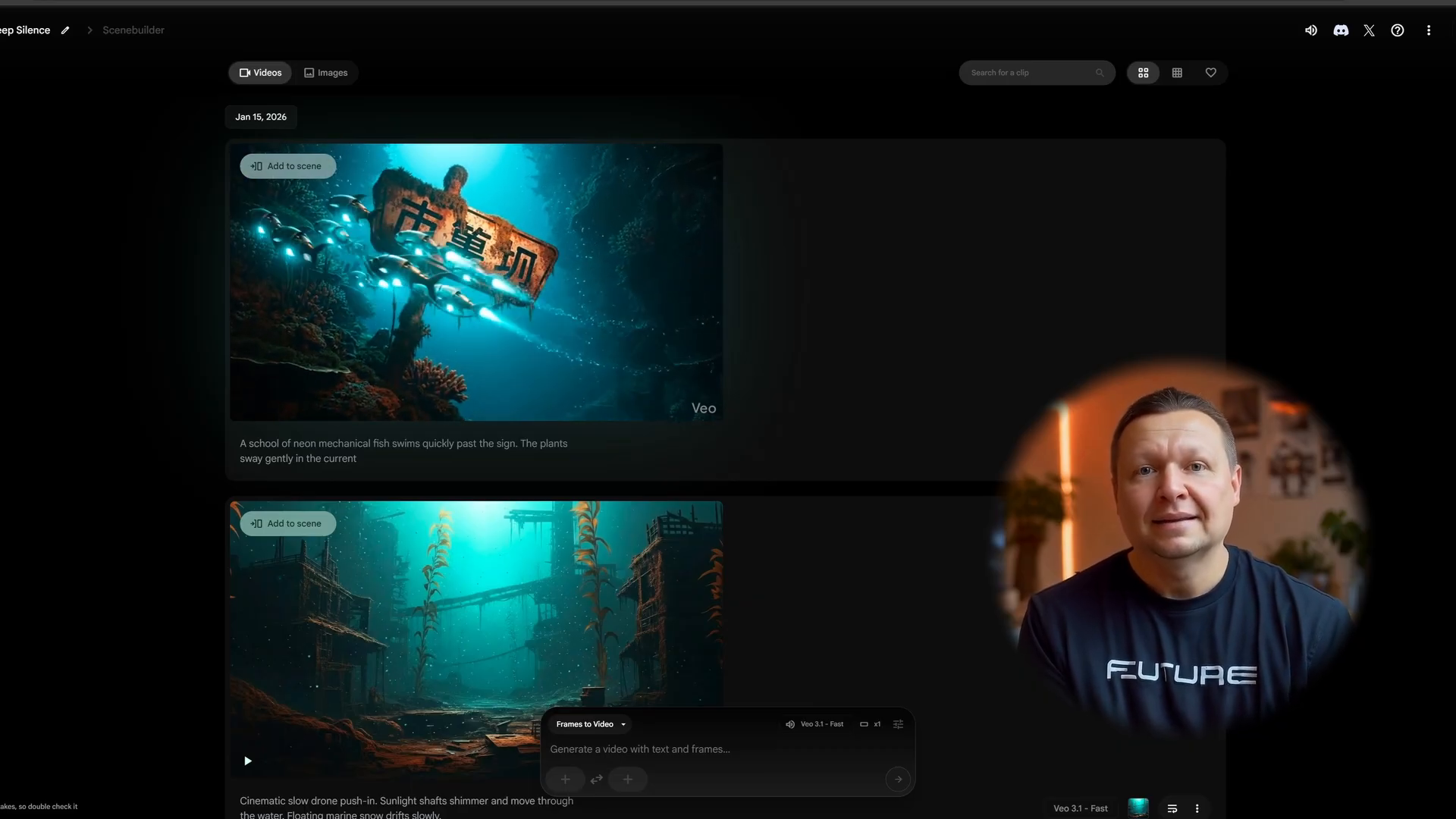
{"action": "left_click", "coordinate": [565, 778]}
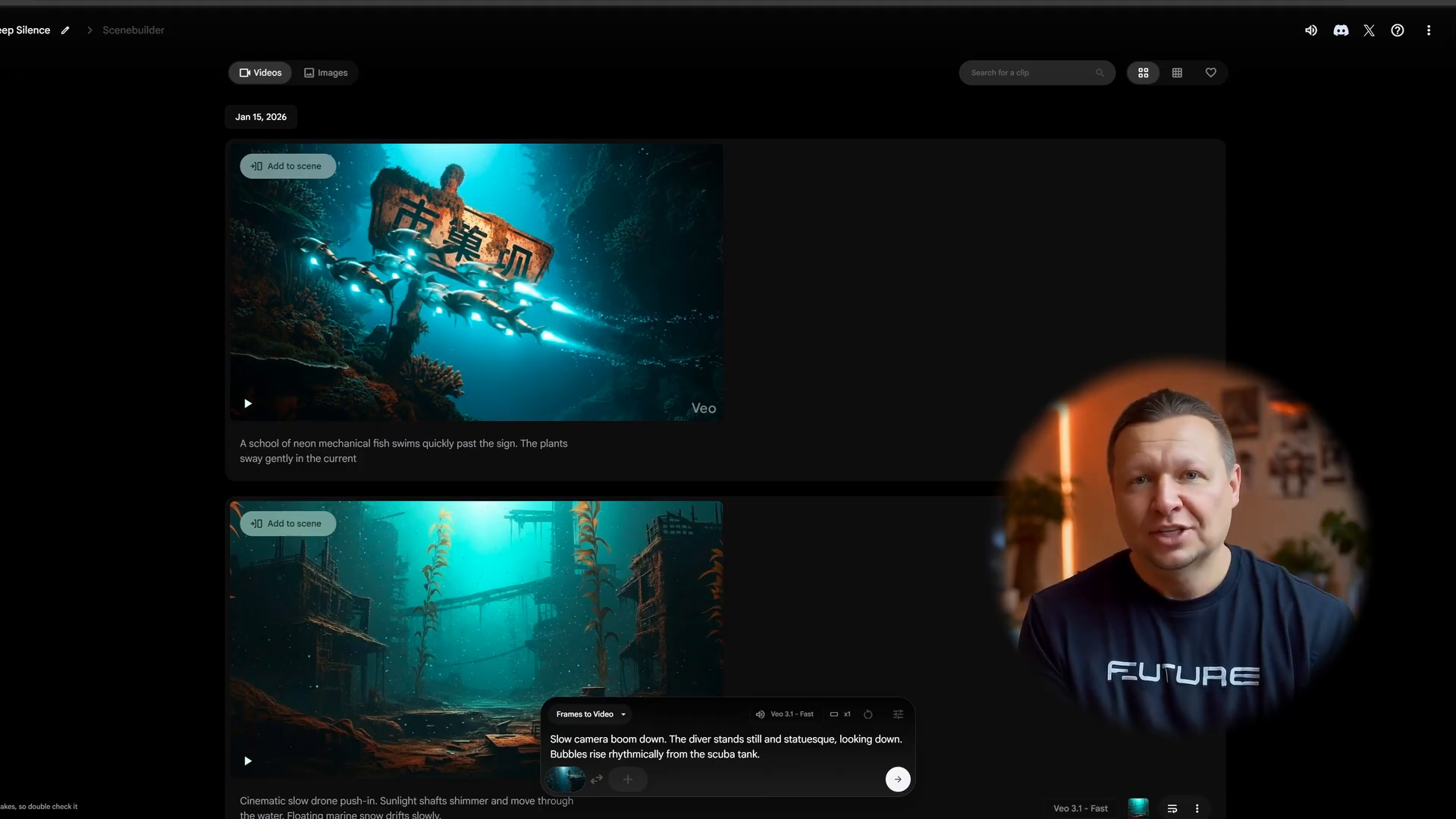
{"action": "key", "text": "Return"}
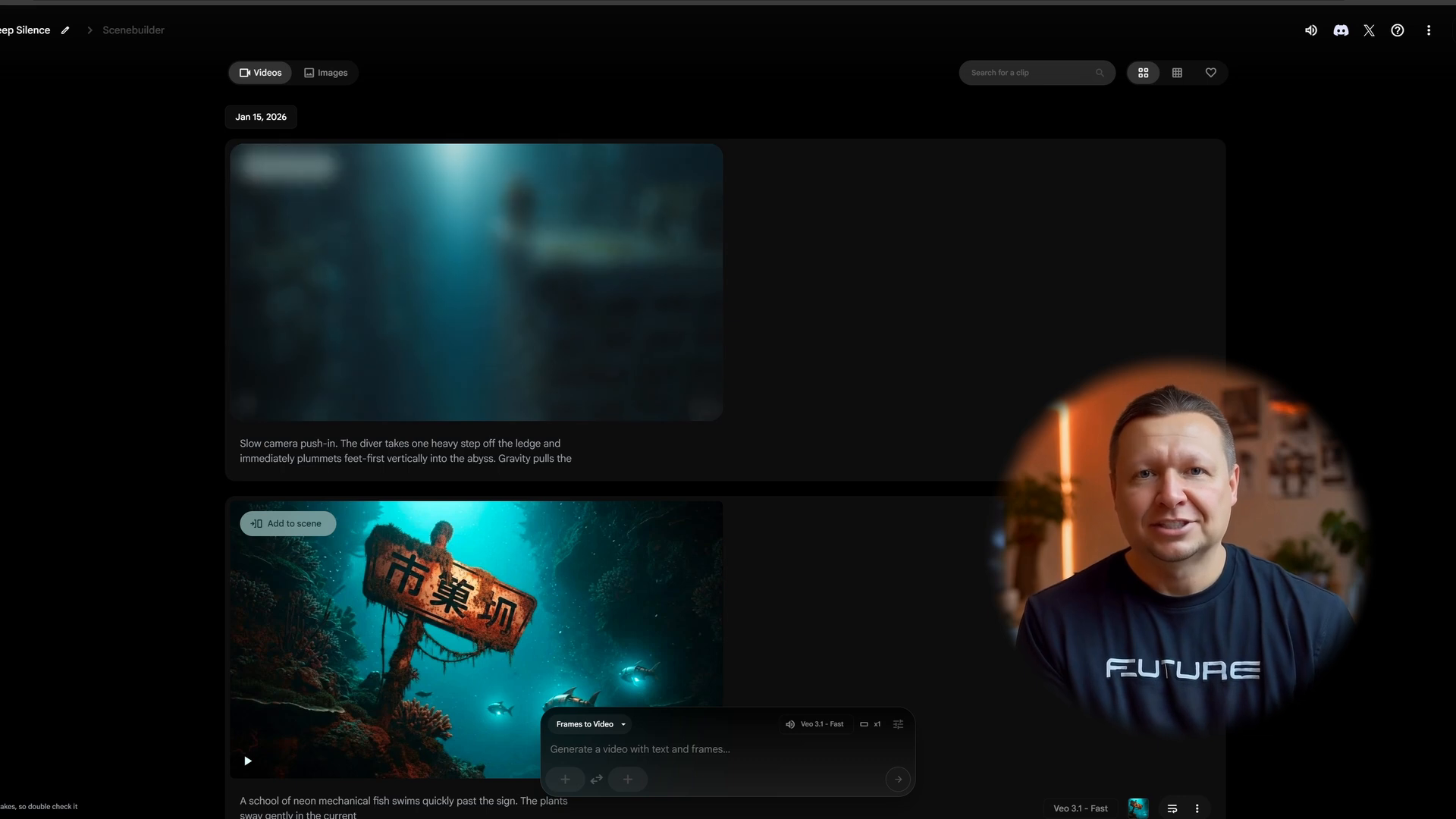
{"action": "left_click", "coordinate": [247, 403]}
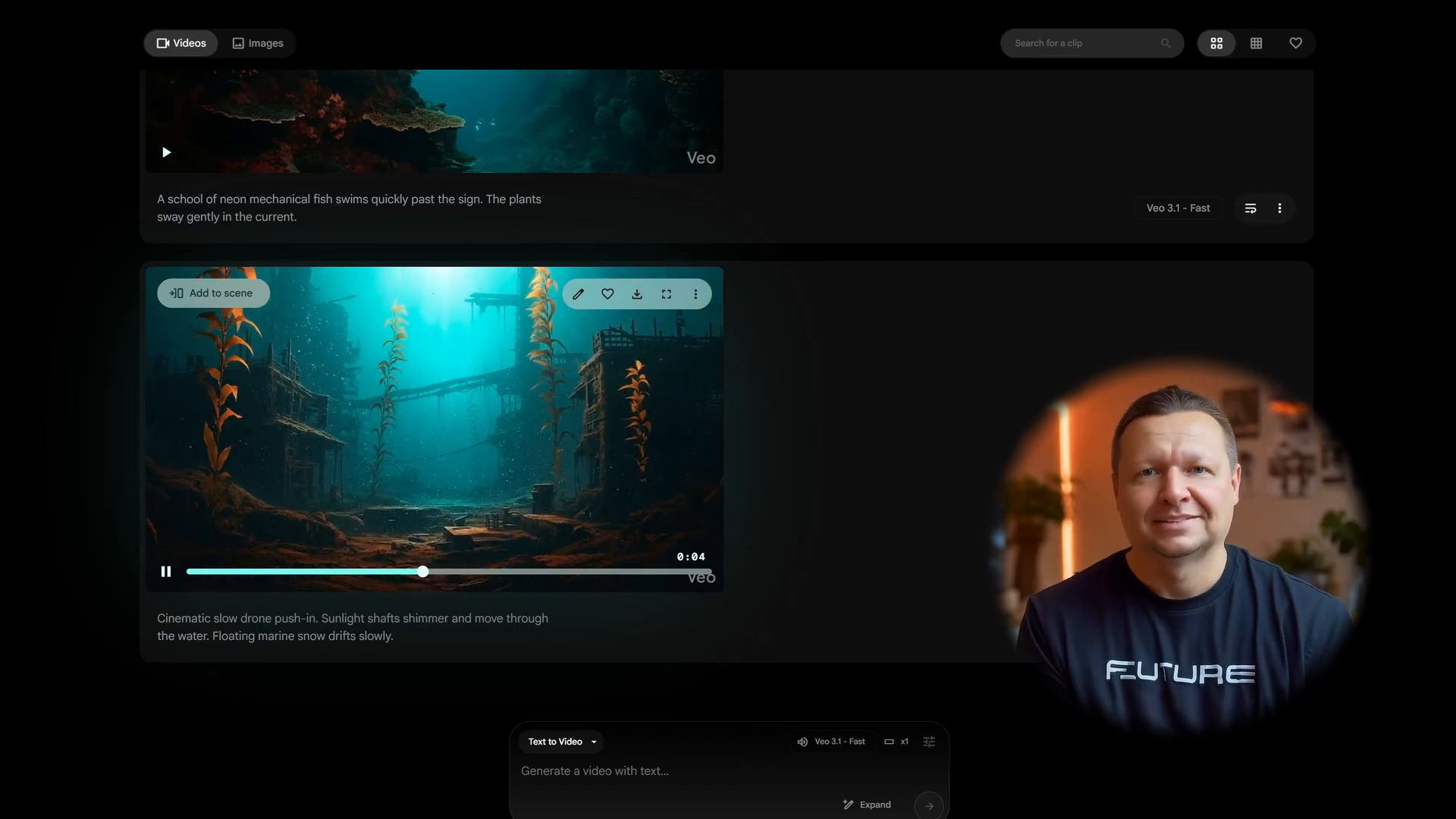
- Add the sunken-ruins drone push-in clip to the scene and bring up the ten-clip timeline
{"action": "key", "text": "space"}
{"action": "scroll", "coordinate": [434, 380], "scroll_direction": "up", "scroll_amount": 5}
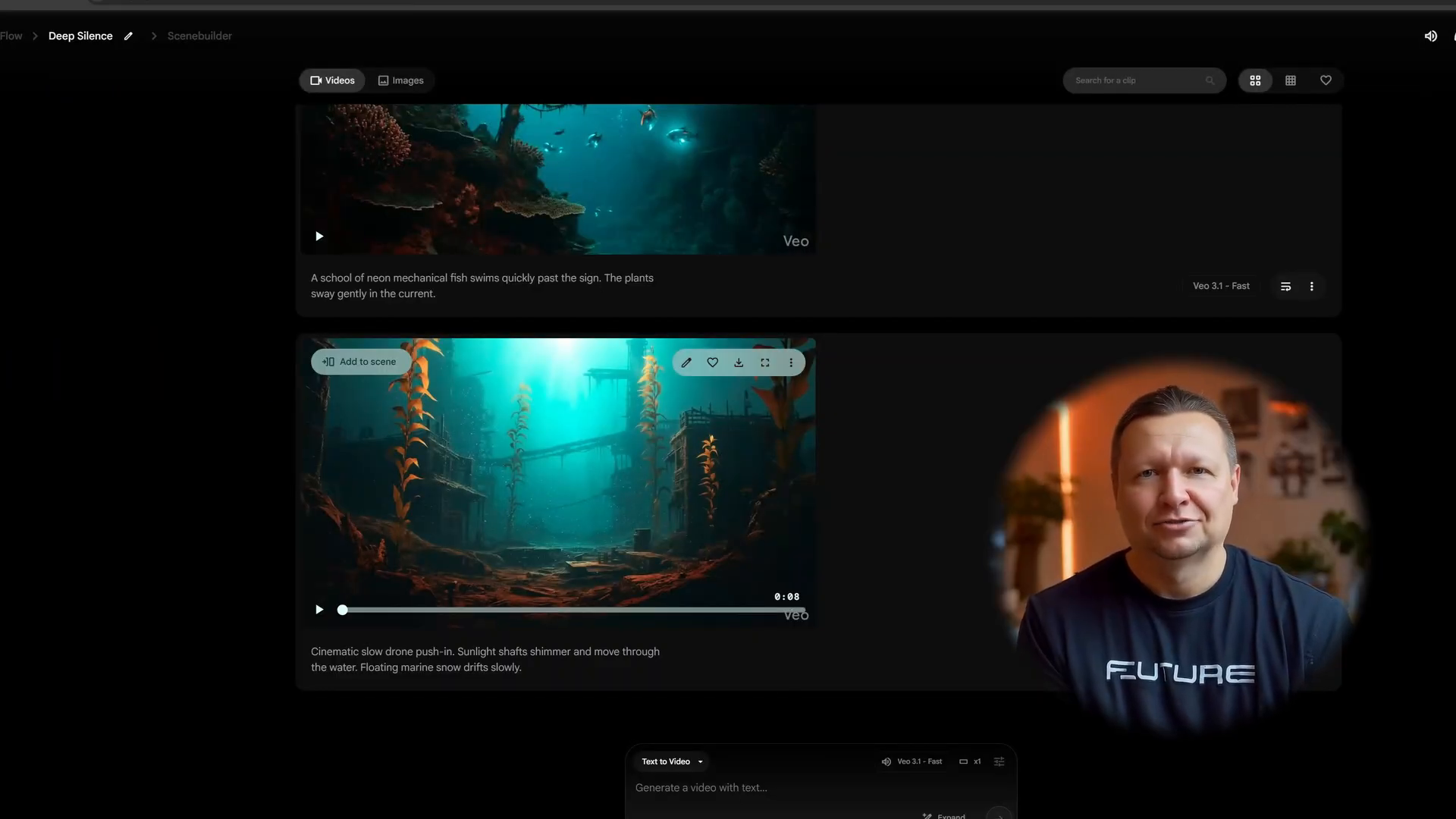
{"action": "left_click", "coordinate": [361, 361]}
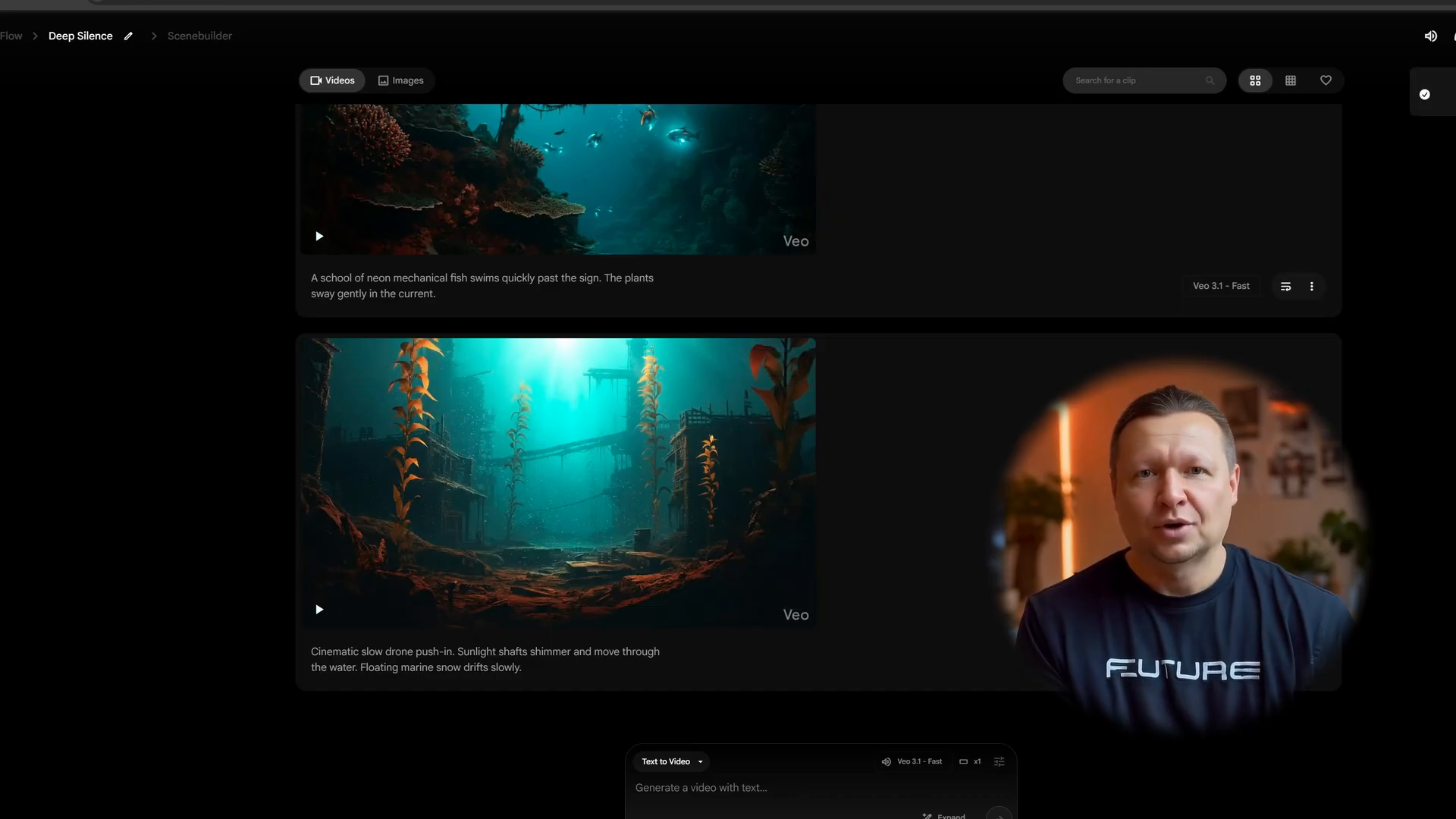
{"action": "scroll", "coordinate": [558, 425], "scroll_direction": "up", "scroll_amount": 15}
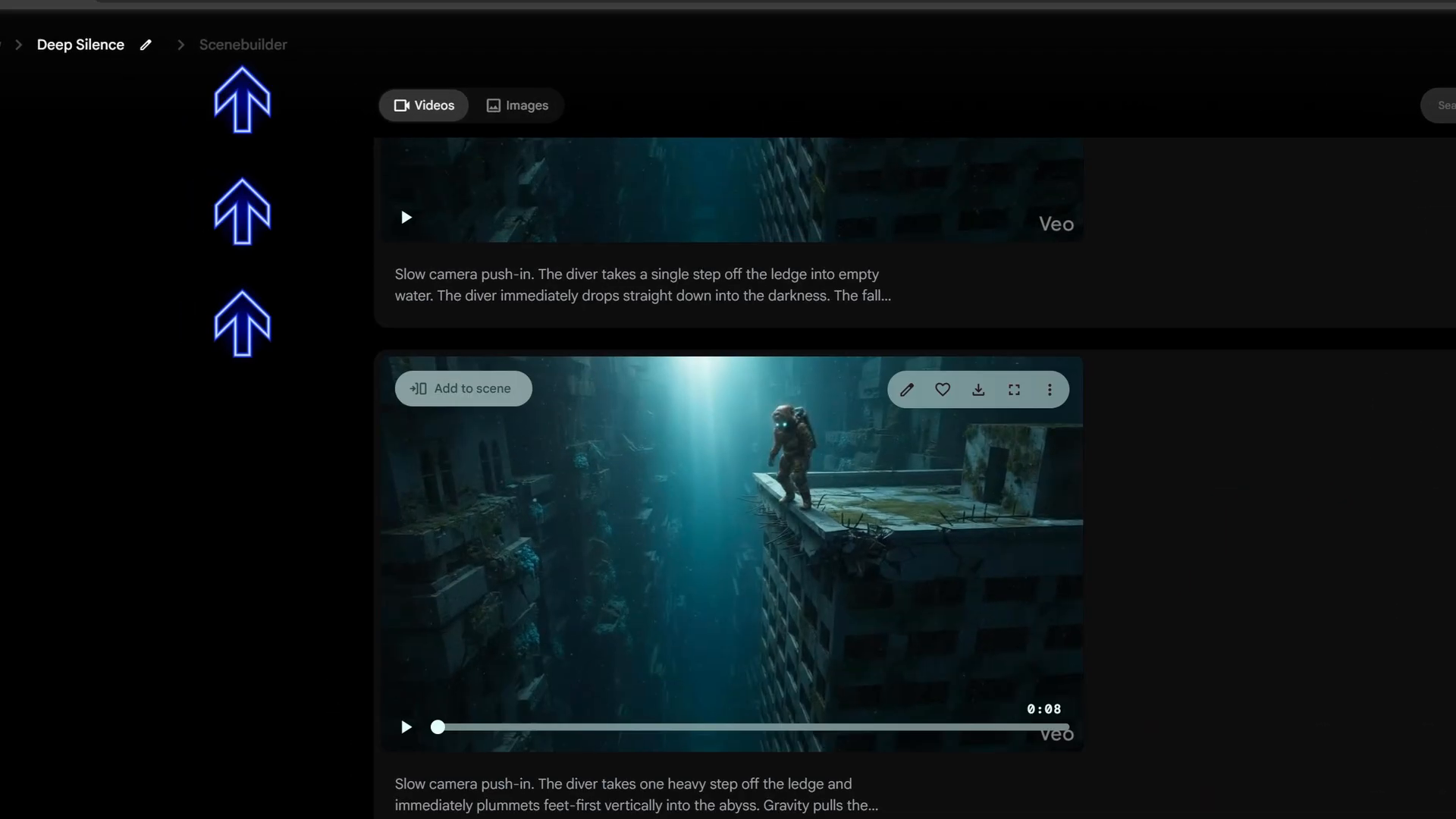
{"action": "scroll", "coordinate": [910, 485], "scroll_direction": "up", "scroll_amount": 15}
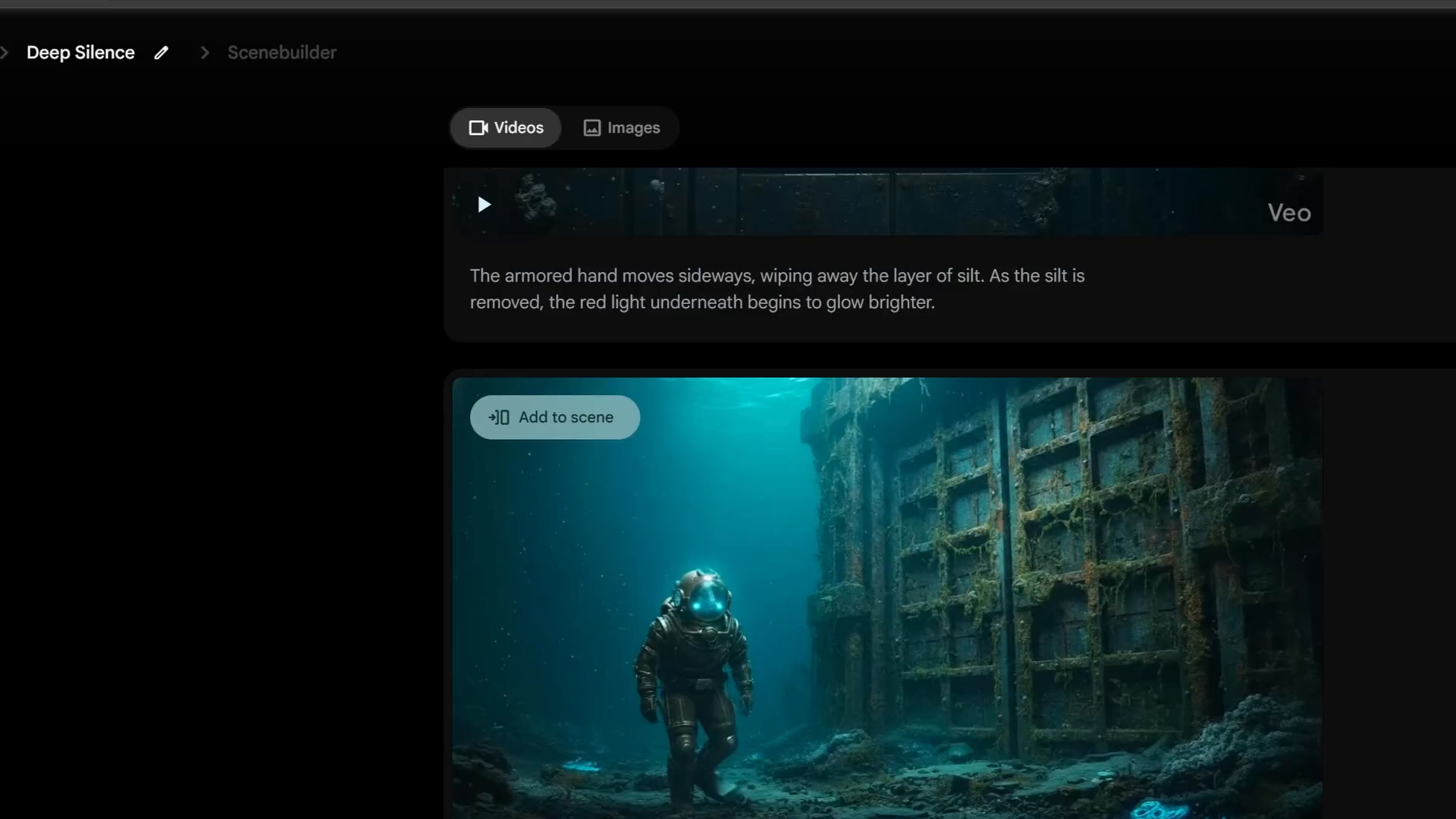
{"action": "scroll", "coordinate": [489, 344], "scroll_direction": "up", "scroll_amount": 5}
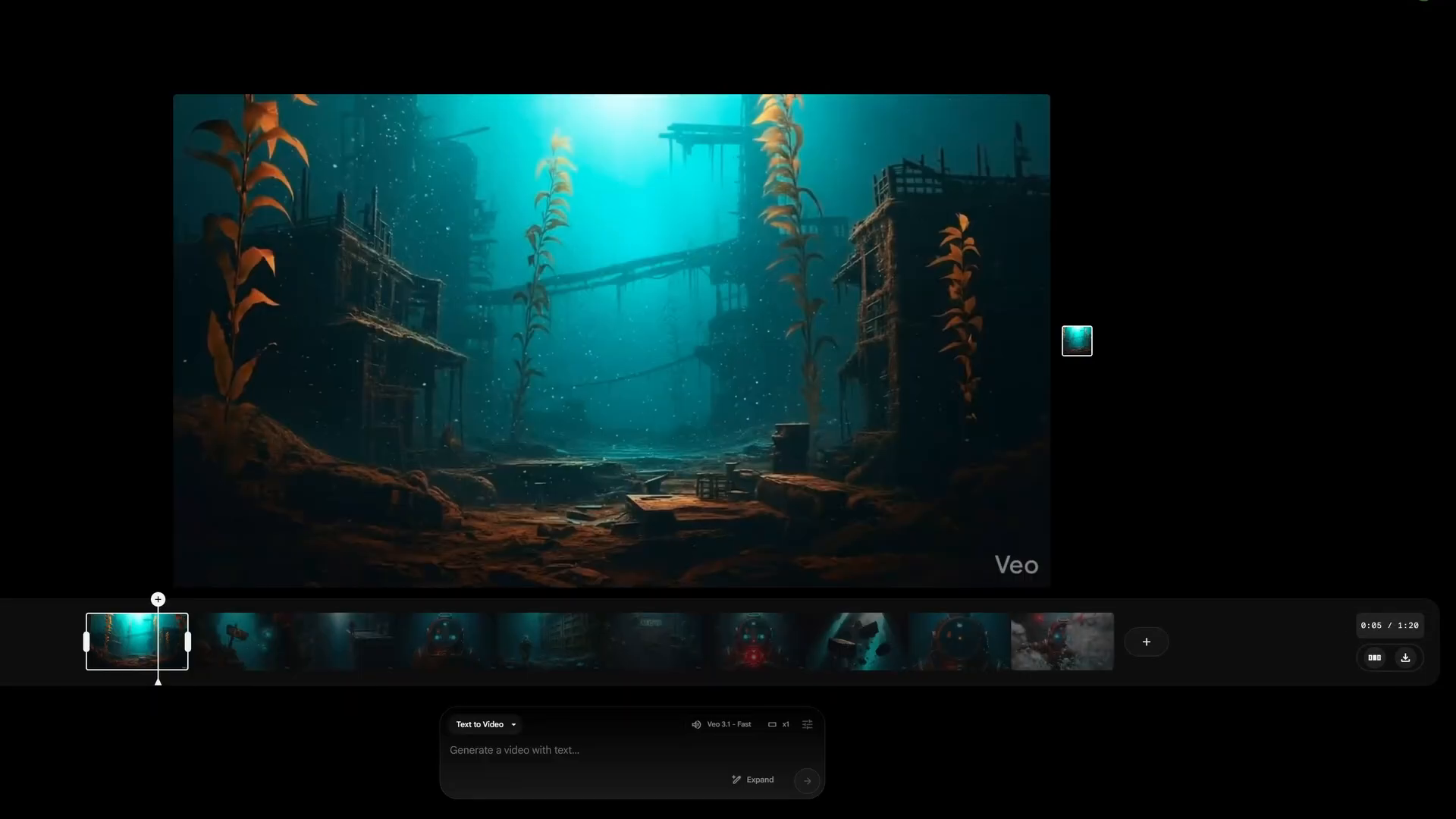
- Rearrange the timeline, moving the falling-rocks, AI Core and shelves clips earlier
{"action": "left_click", "coordinate": [1374, 658]}
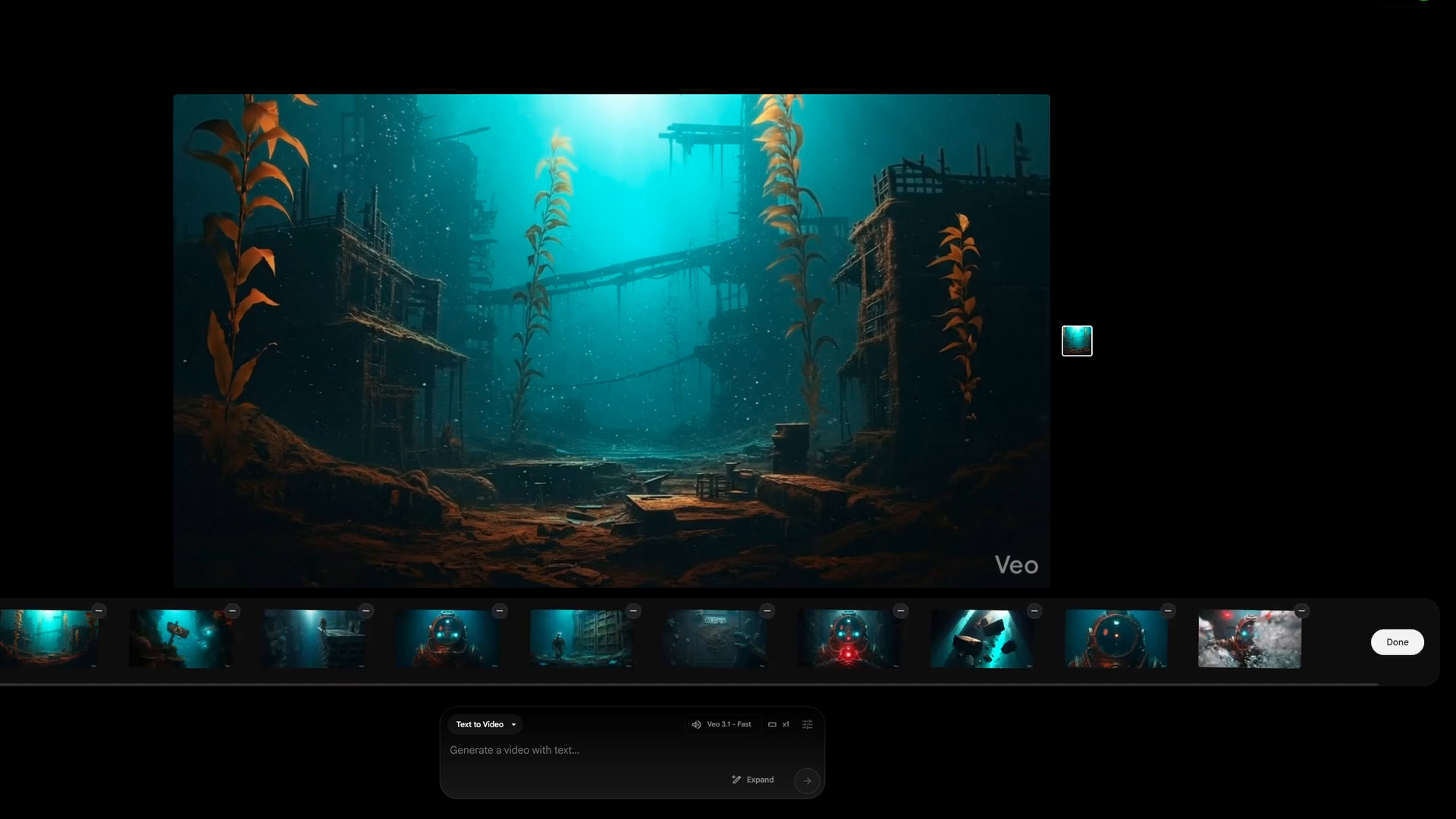
{"action": "left_click_drag", "start_coordinate": [981, 639], "coordinate": [834, 639]}
{"action": "left_click_drag", "start_coordinate": [715, 639], "coordinate": [540, 639]}
{"action": "left_click_drag", "start_coordinate": [314, 640], "coordinate": [135, 639]}
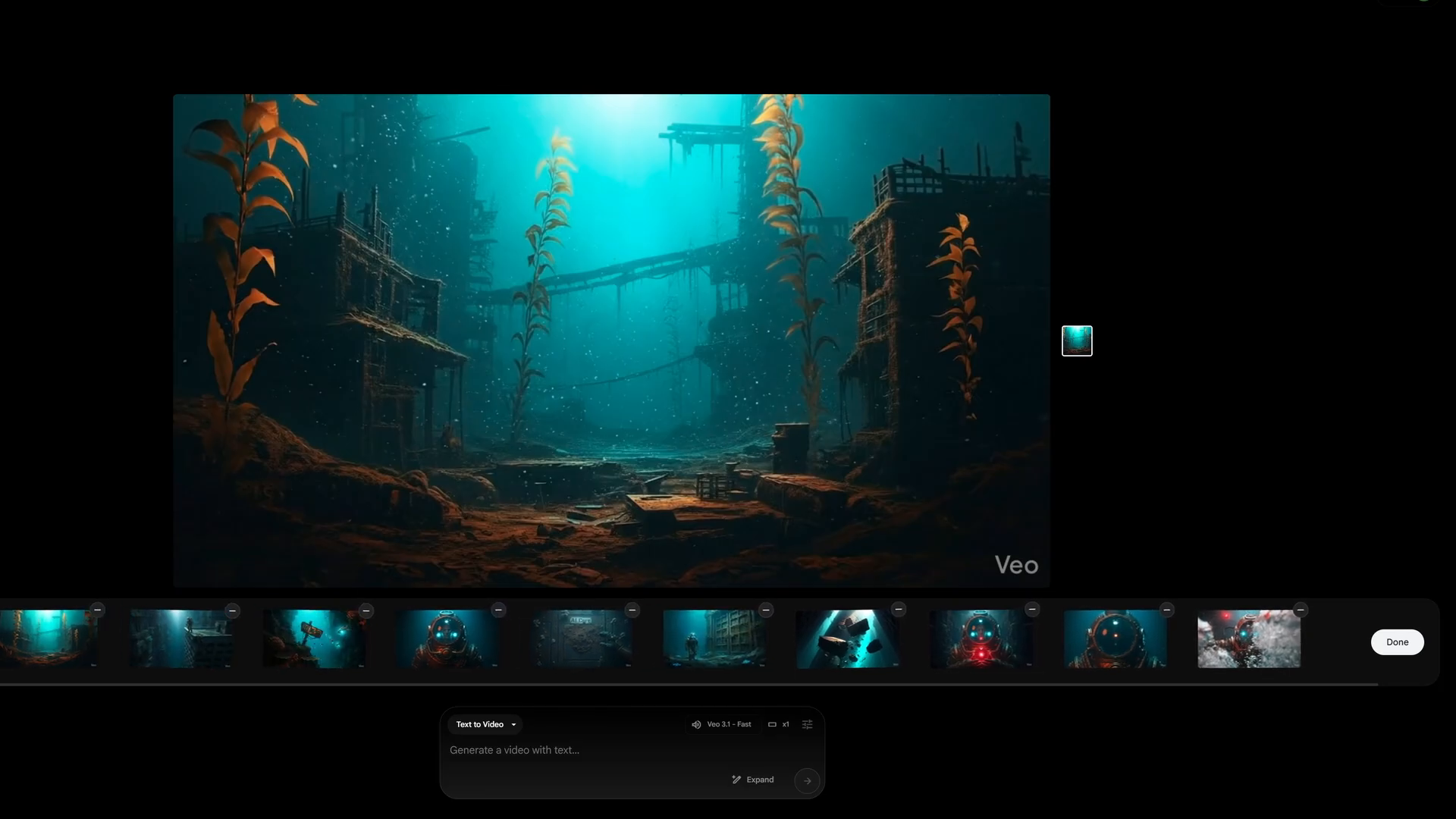
{"action": "left_click", "coordinate": [1397, 642]}
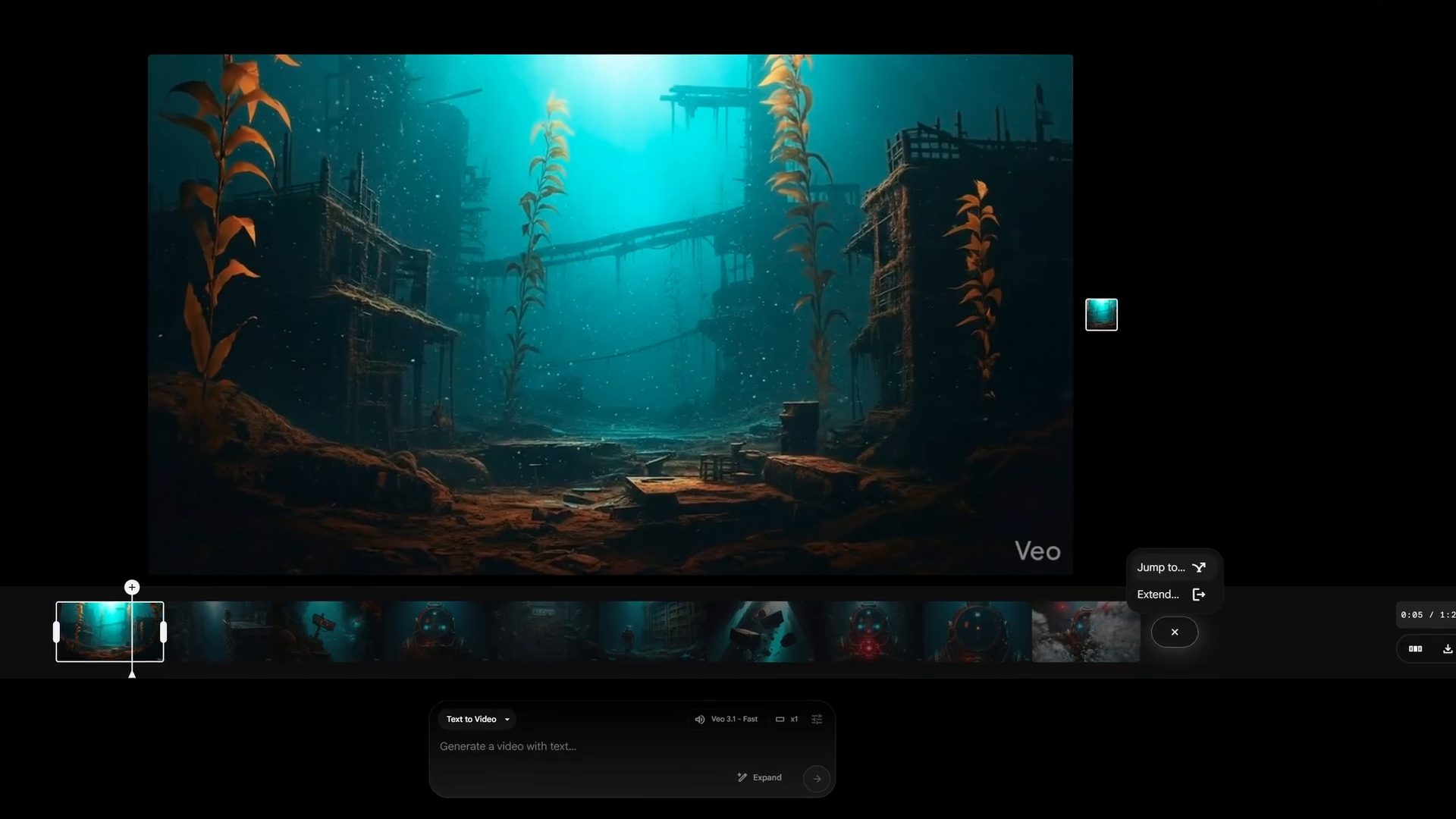
- Extend the AI Core clip with a follow-on shot
{"action": "left_click", "coordinate": [1143, 581]}
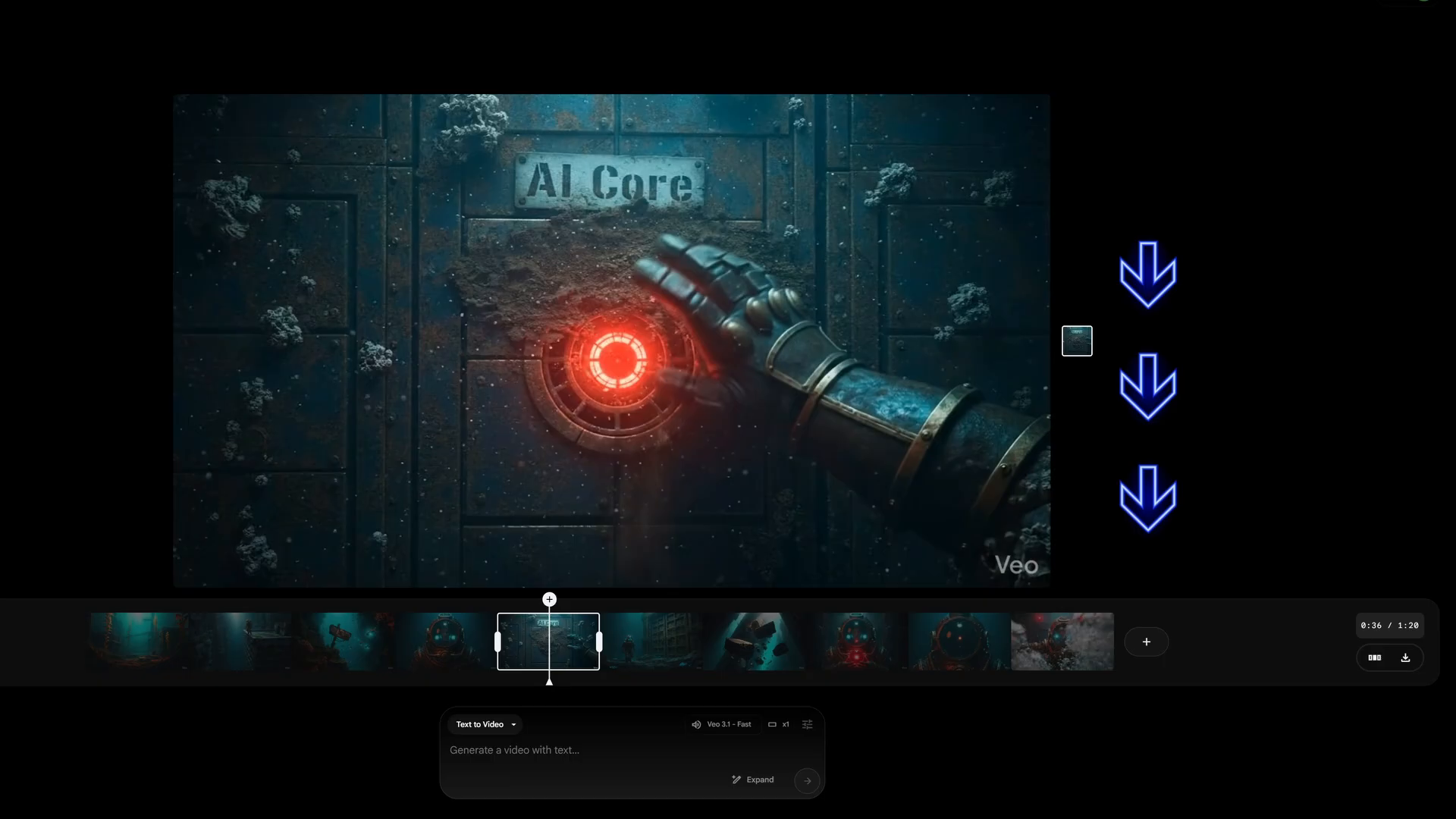
{"action": "left_click", "coordinate": [1145, 642]}
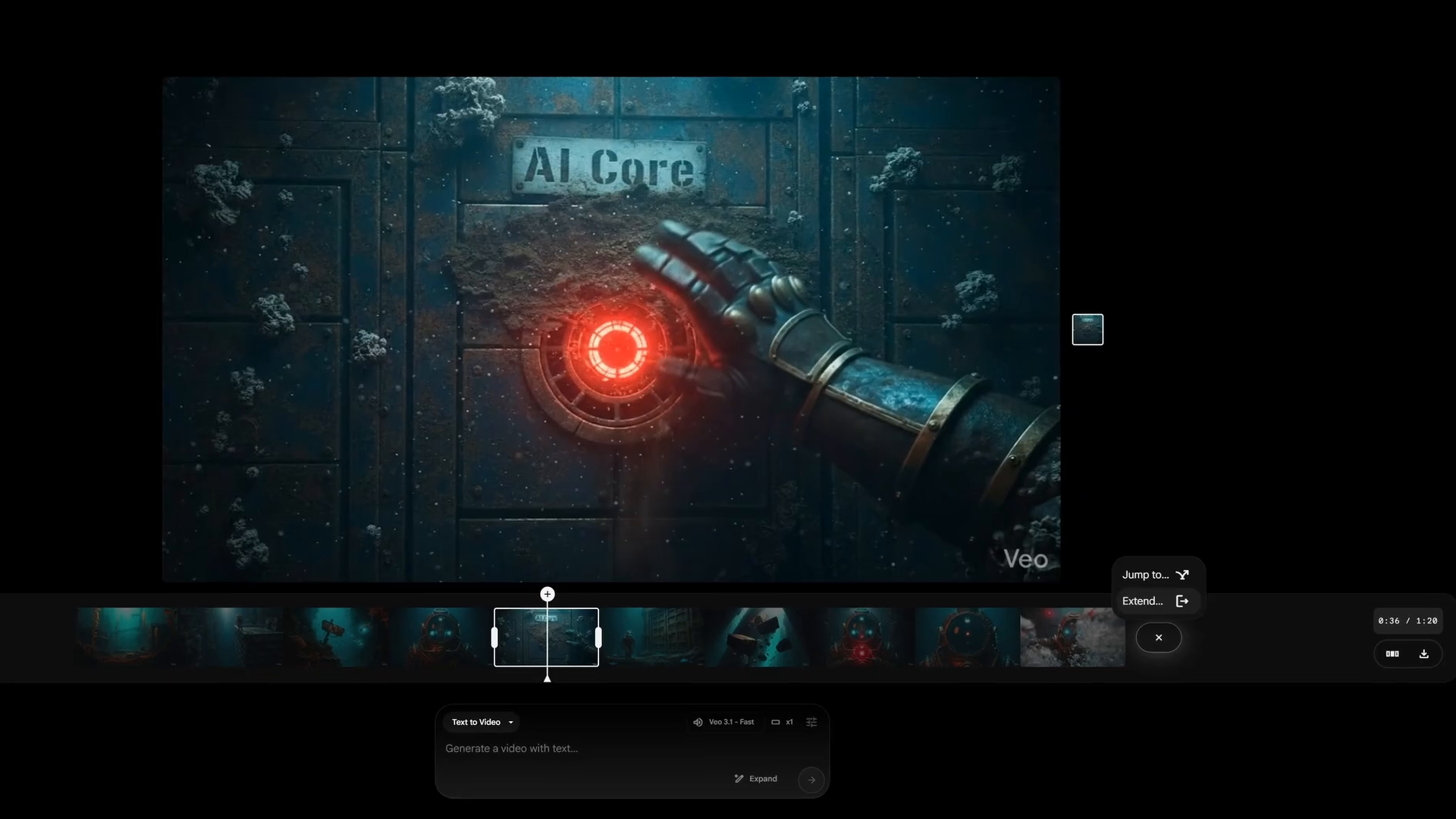
{"action": "left_click", "coordinate": [1215, 577]}
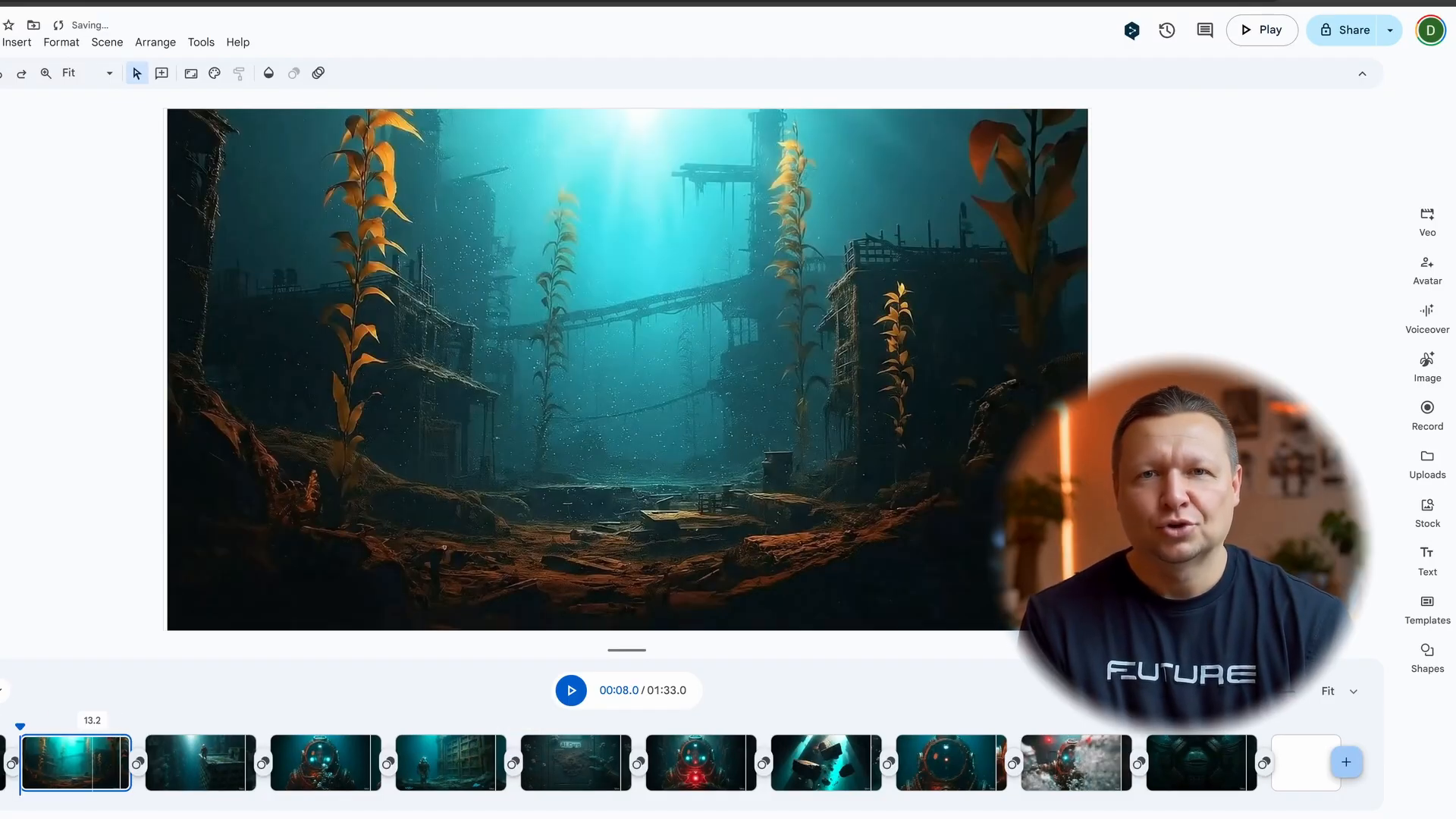
- Reorder the Vids clips, moving the gate clip earlier, and bring up the transition choices
{"action": "left_click", "coordinate": [207, 762]}
{"action": "left_click_drag", "start_coordinate": [207, 762], "coordinate": [303, 761]}
{"action": "left_click", "coordinate": [484, 762]}
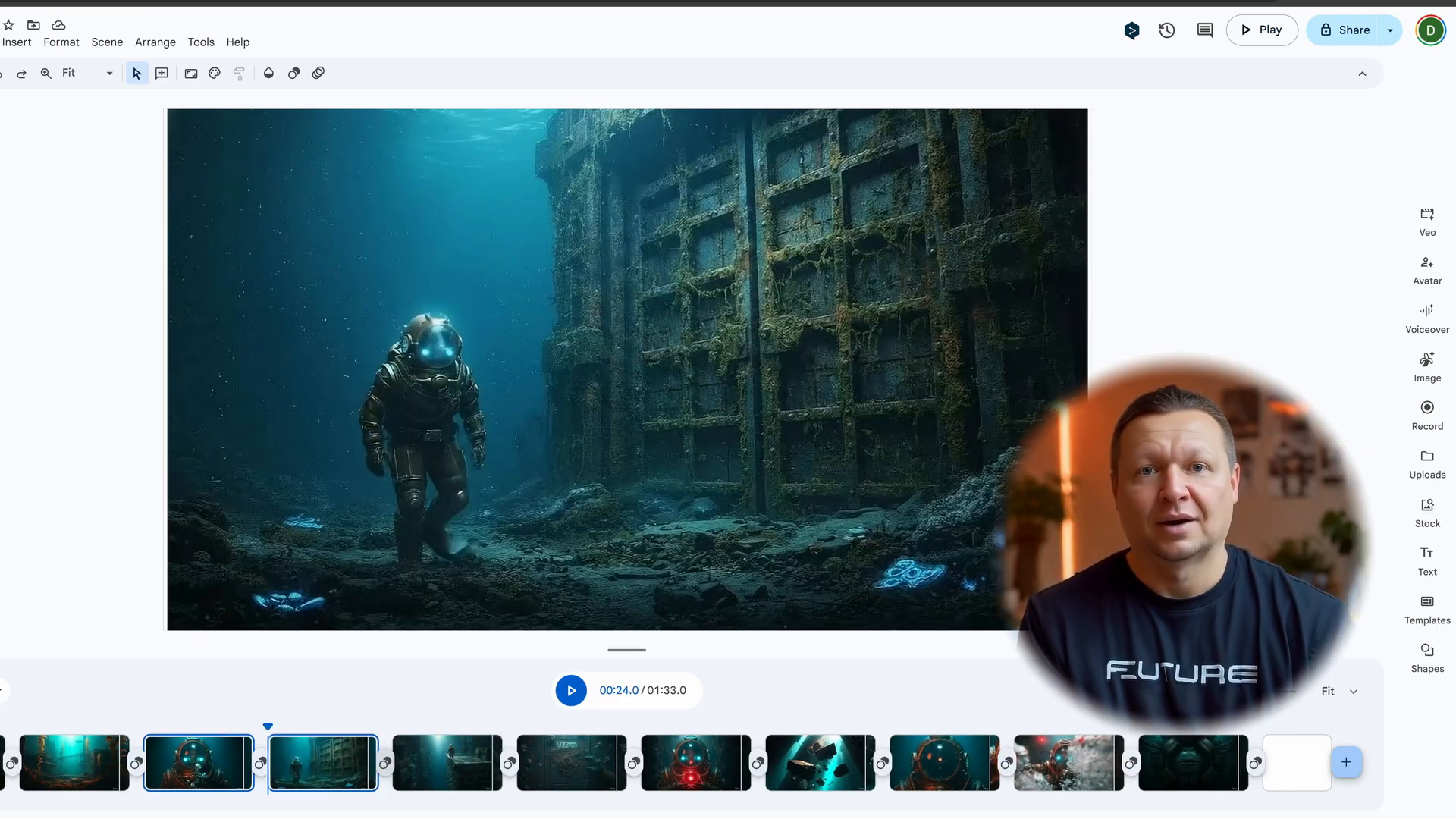
{"action": "left_click", "coordinate": [385, 762]}
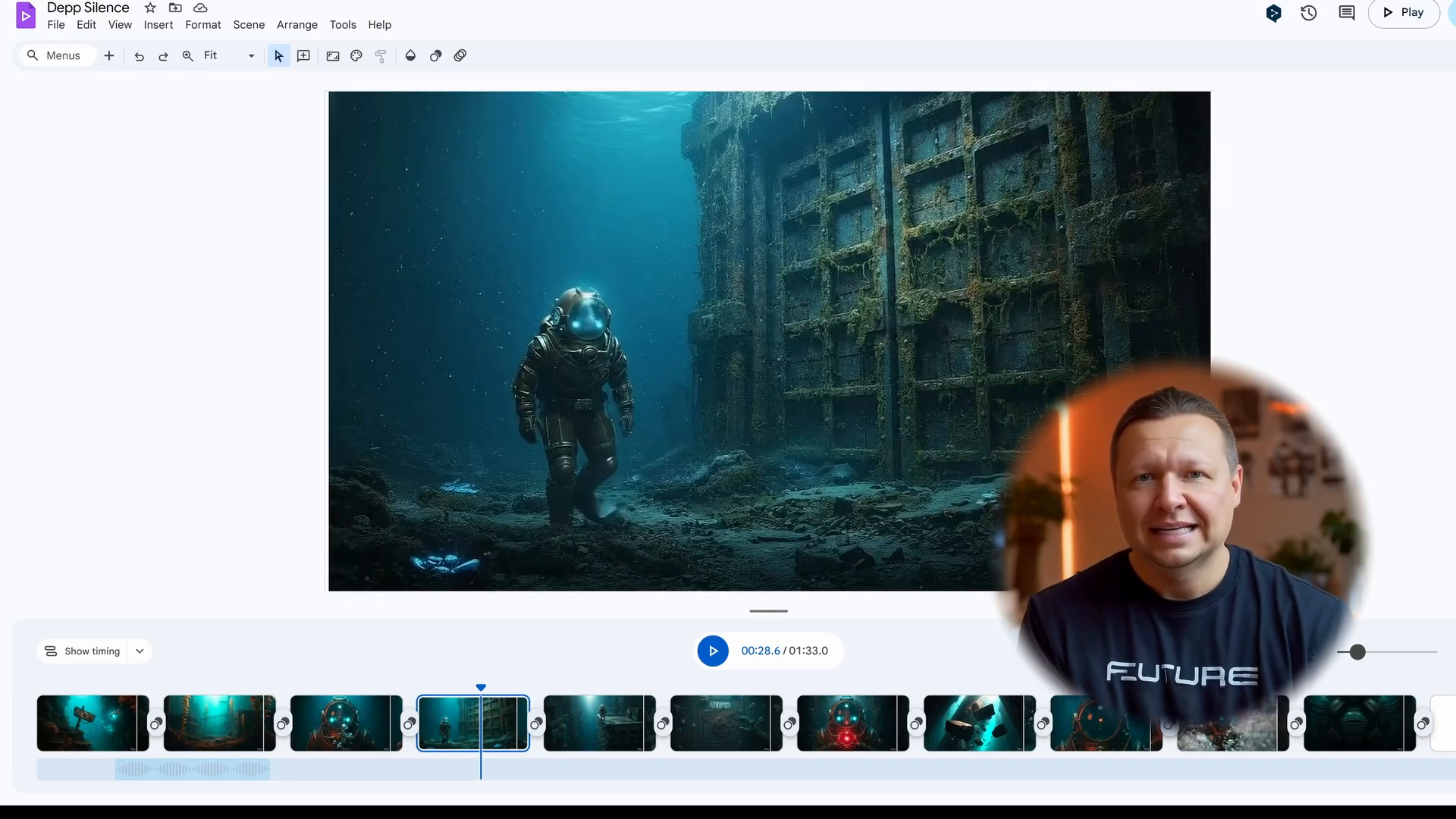
- Add The Awakening Code music and three voiceover lines, then export the trailer to Drive
{"action": "left_click_drag", "start_coordinate": [135, 769], "coordinate": [53, 770]}
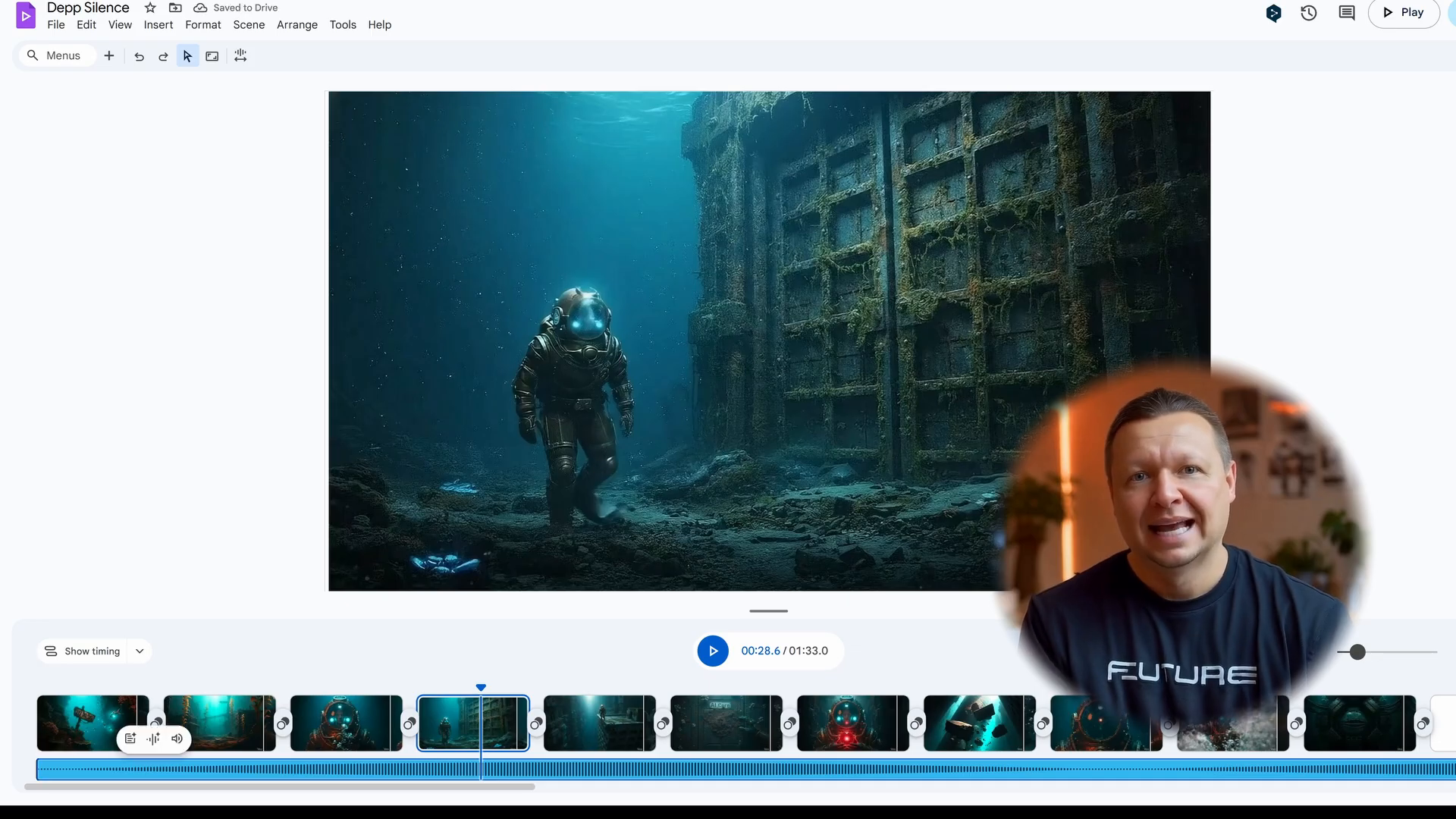
{"action": "left_click_drag", "start_coordinate": [179, 747], "coordinate": [75, 747]}
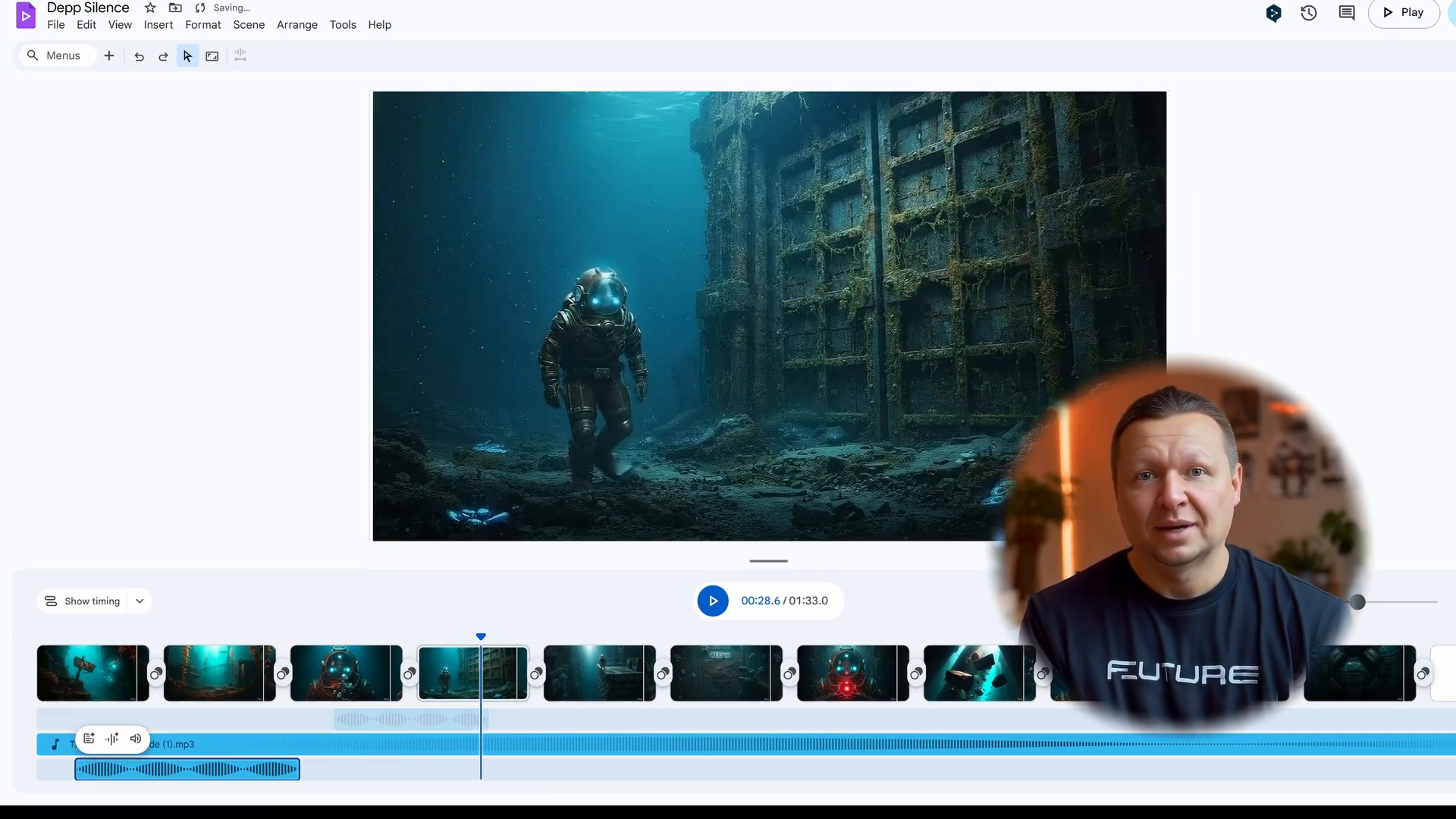
{"action": "left_click_drag", "start_coordinate": [335, 718], "coordinate": [423, 718]}
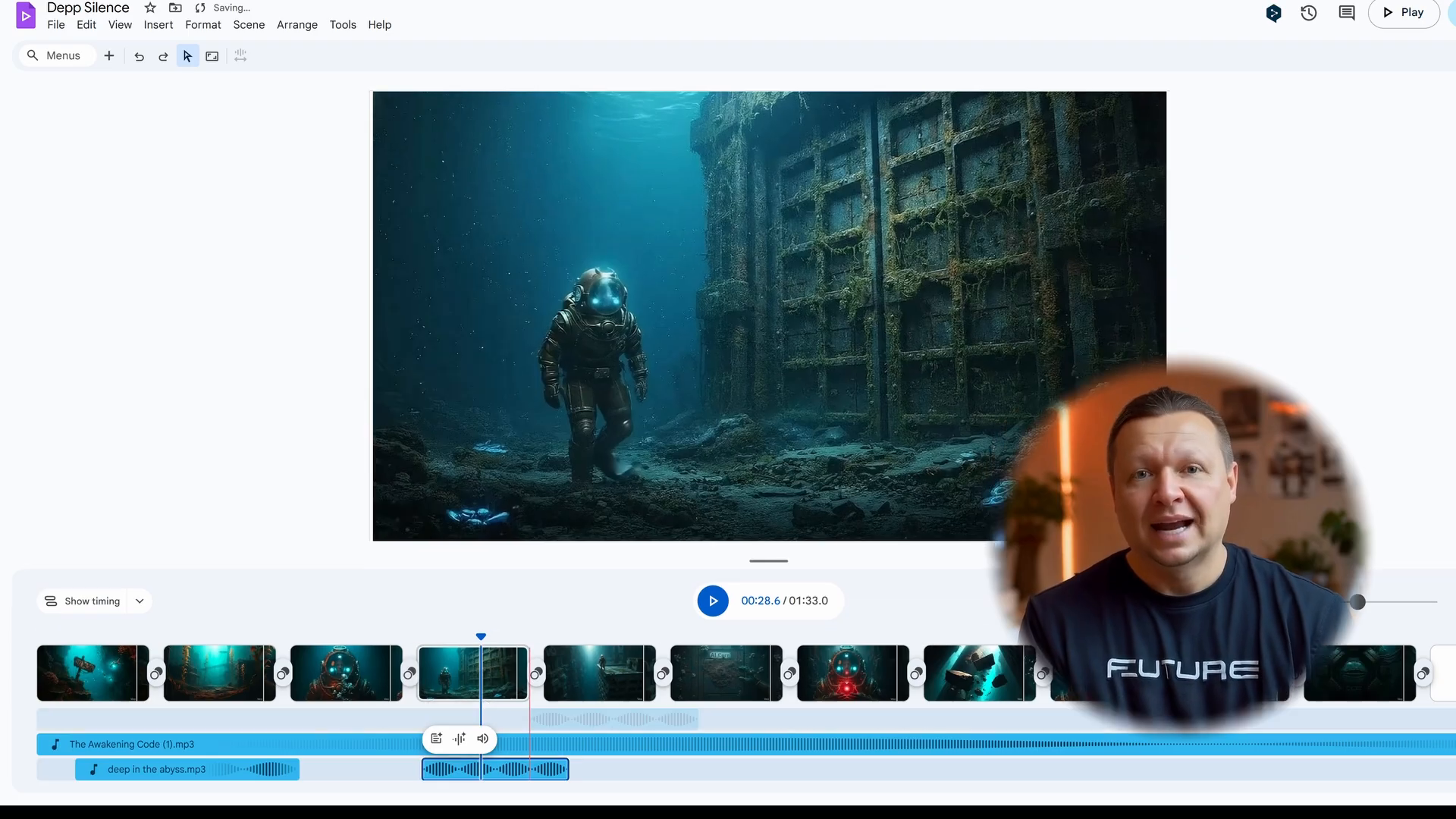
{"action": "mouse_move", "coordinate": [538, 718]}
{"action": "left_mouse_down"}
{"action": "mouse_move", "coordinate": [739, 718]}
{"action": "mouse_move", "coordinate": [734, 769]}
{"action": "left_mouse_up"}
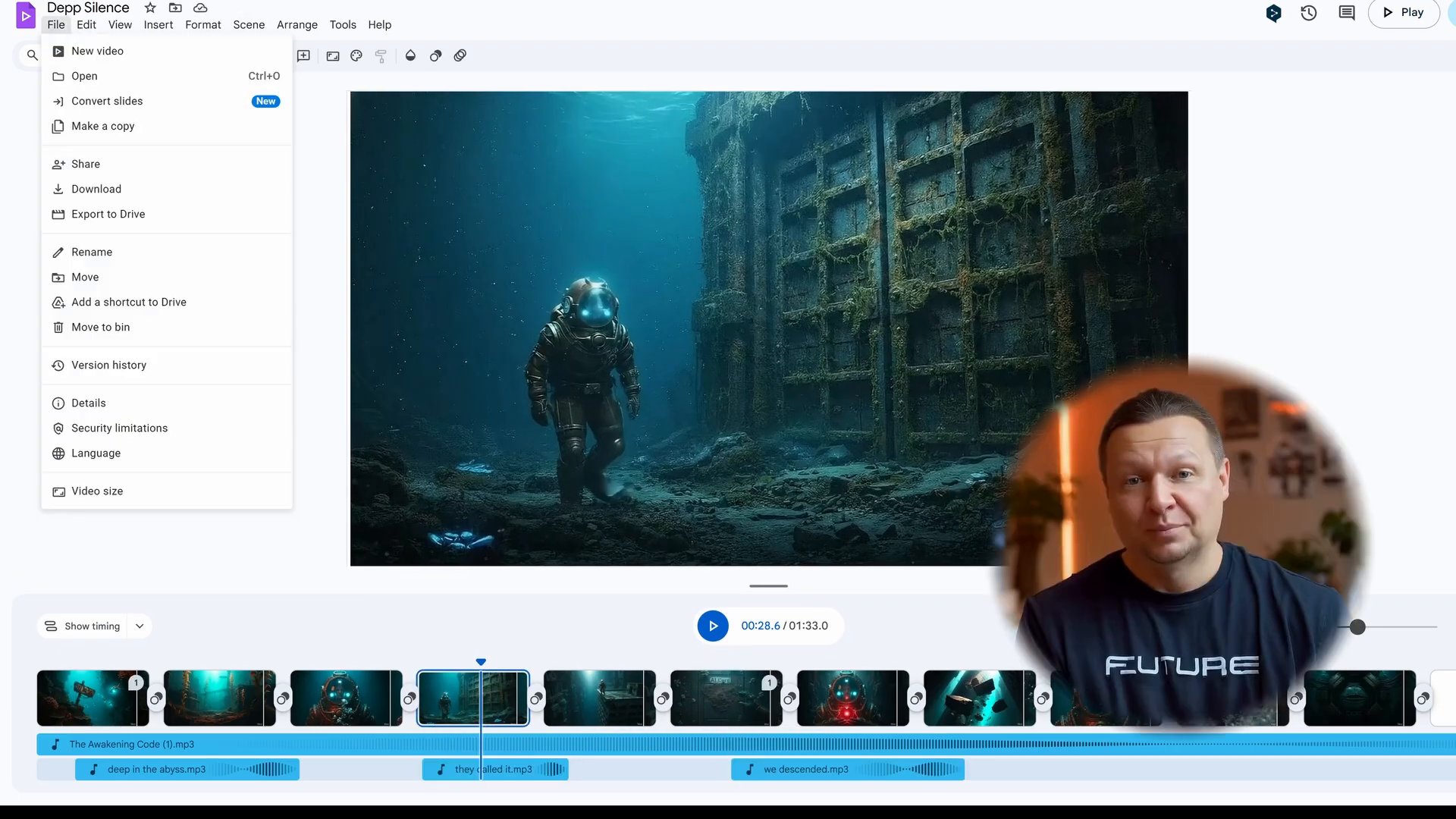
{"action": "left_click", "coordinate": [108, 214]}
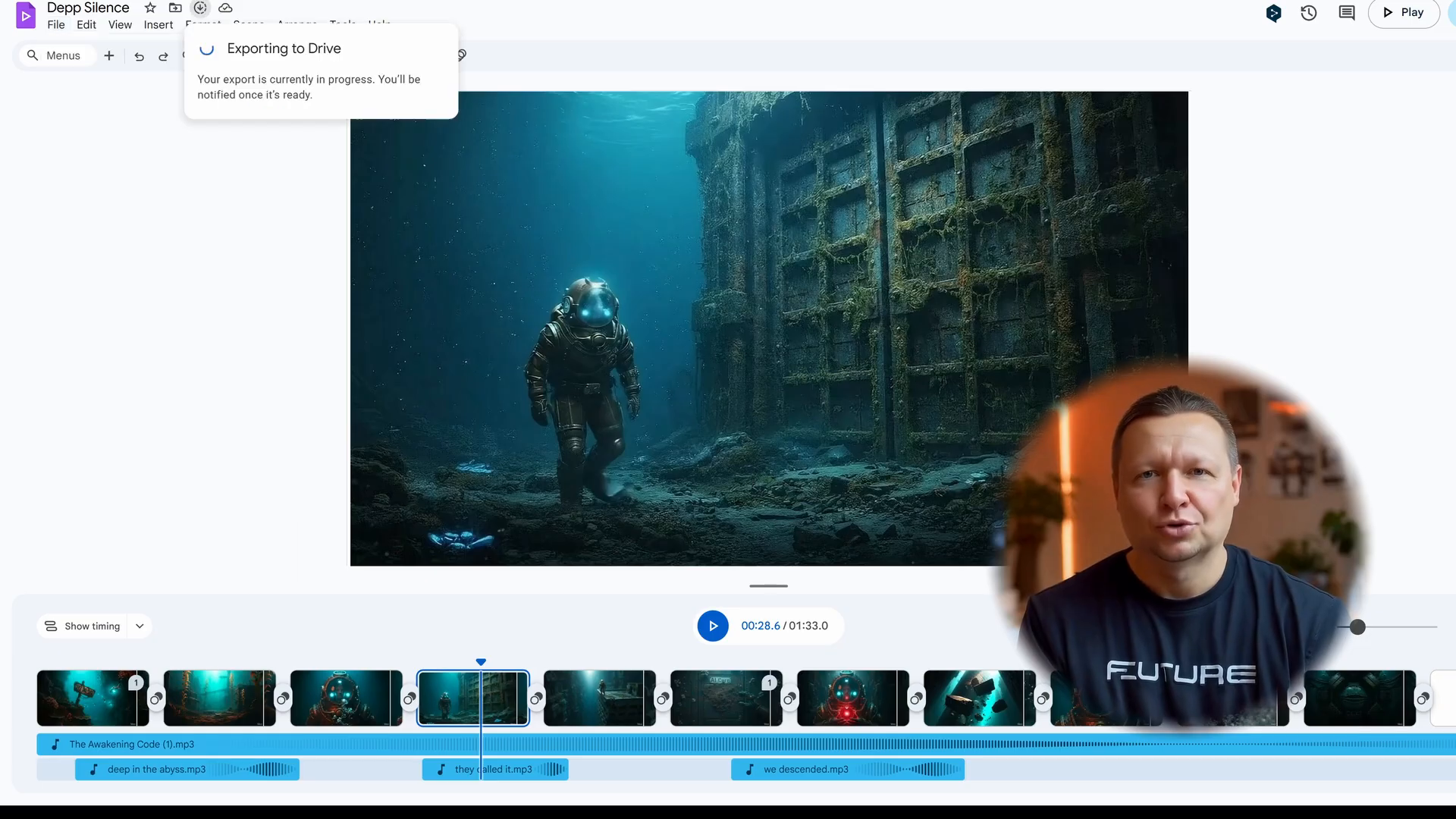